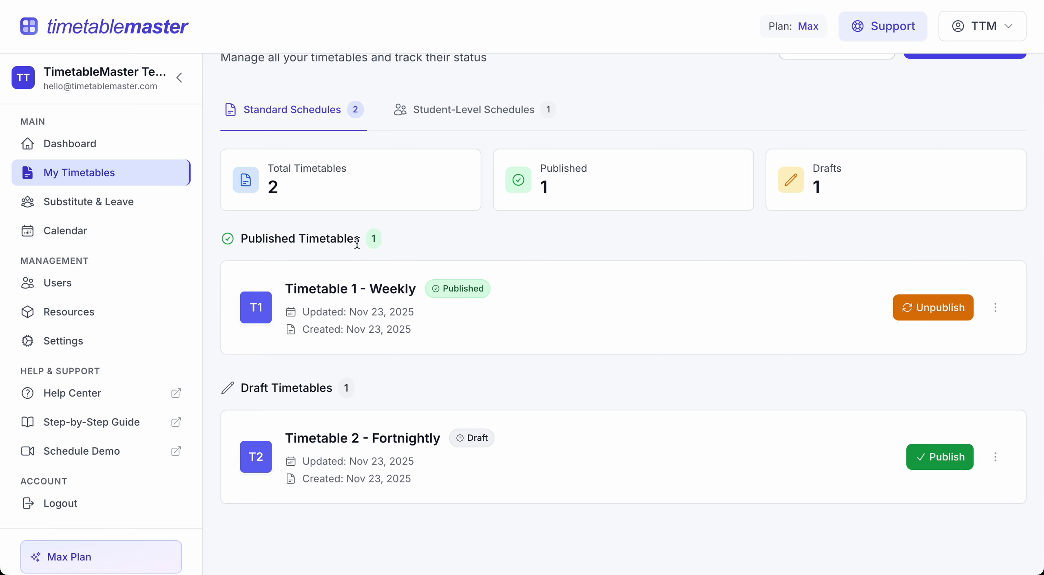
Open the Calendar and view the faculty day schedule for Monday, November 24, 2025
drag(358, 243, 256, 240)
click(334, 254)
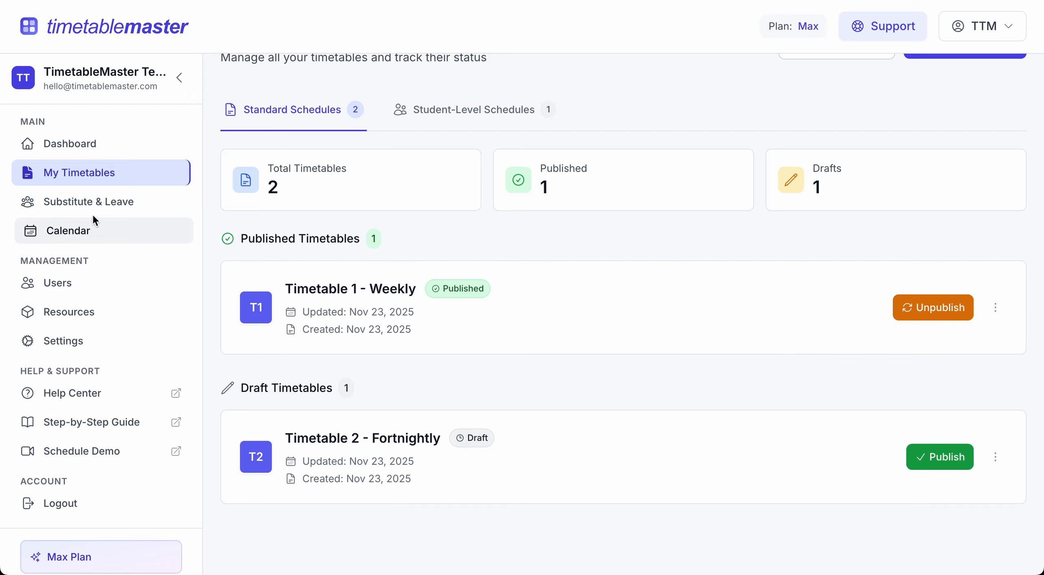
click(96, 231)
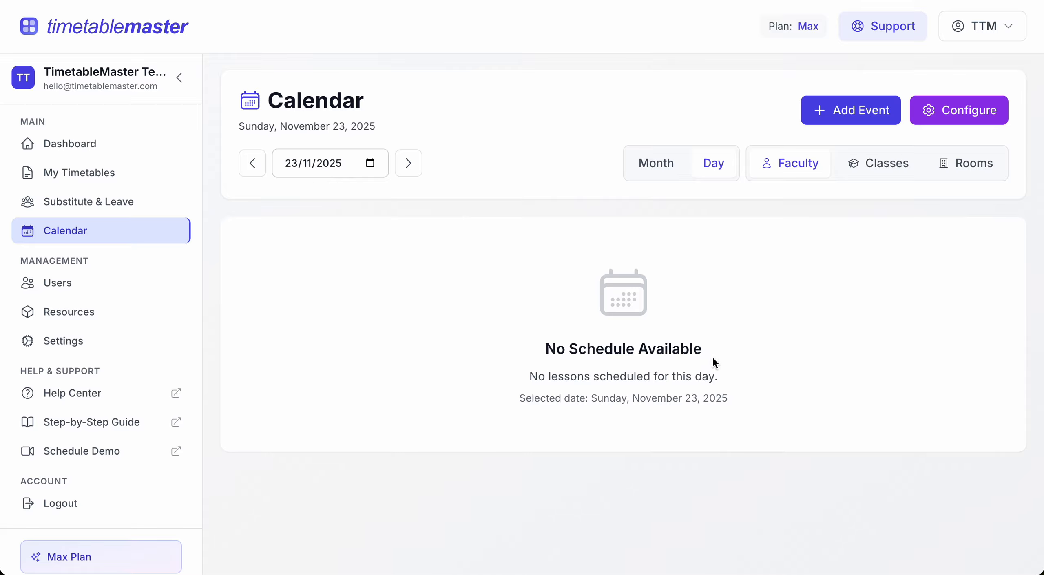
drag(711, 358, 579, 351)
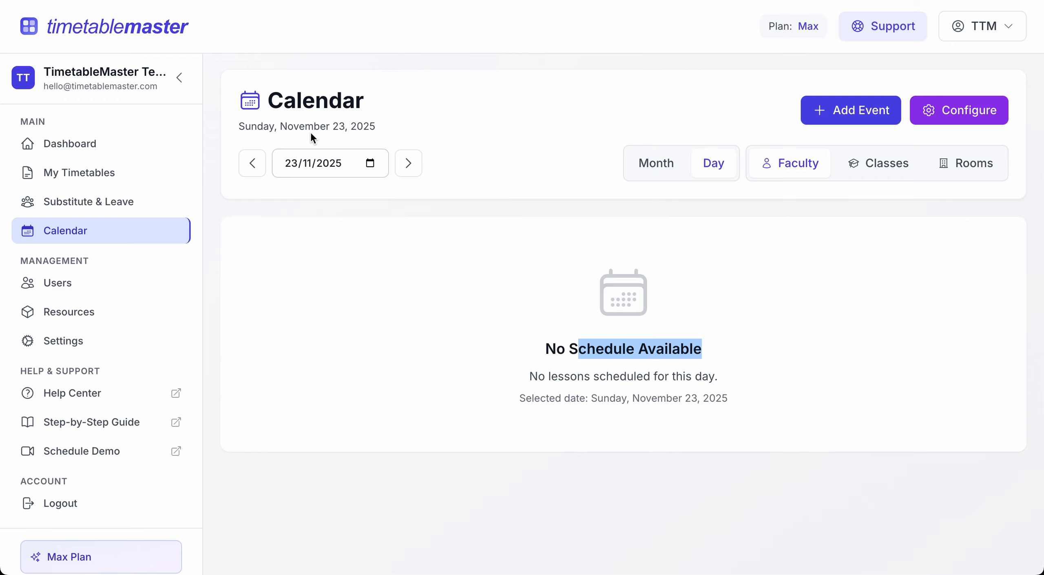
click(409, 163)
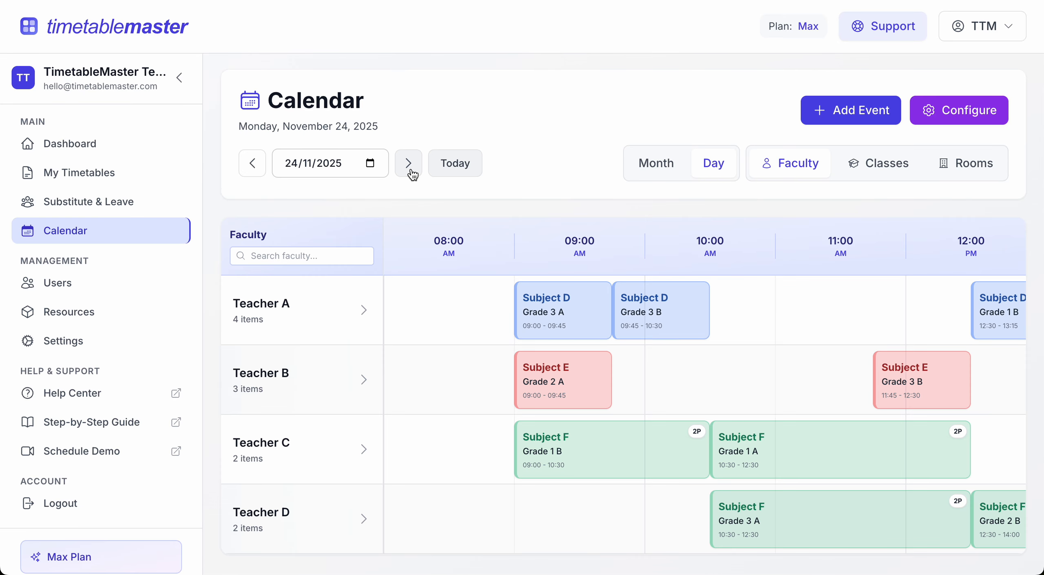
scroll(393, 302, down, 2)
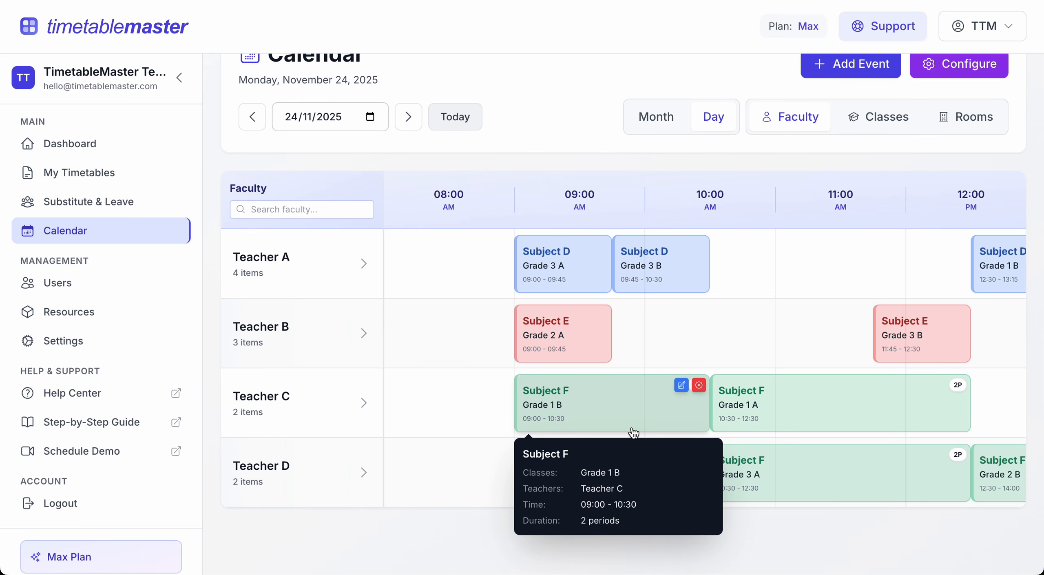
scroll(692, 441, right, 10)
scroll(691, 438, up, 2)
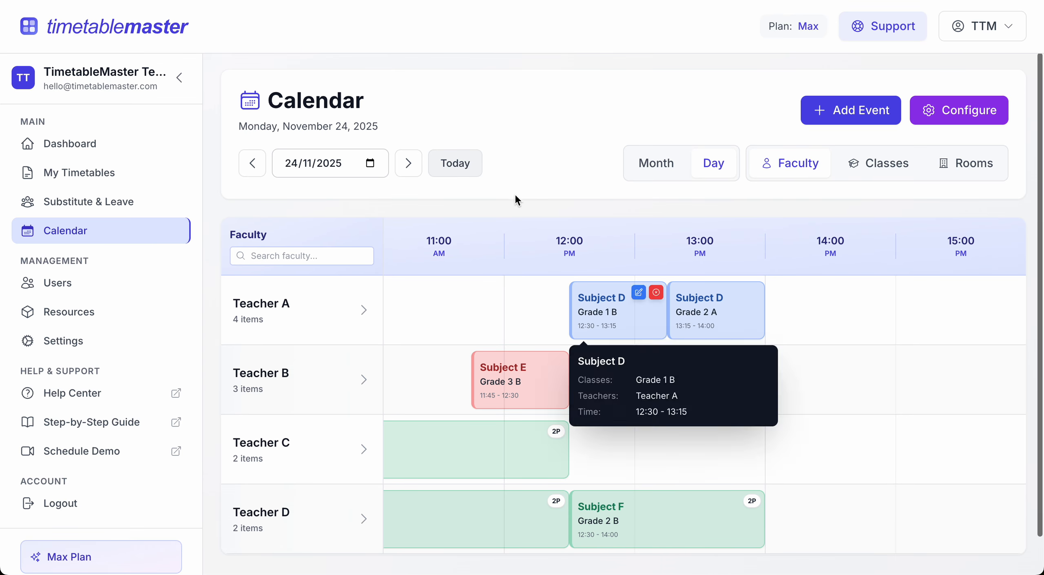
Set the calendar date to 26/11/2025 and look through that day's faculty schedule
click(370, 163)
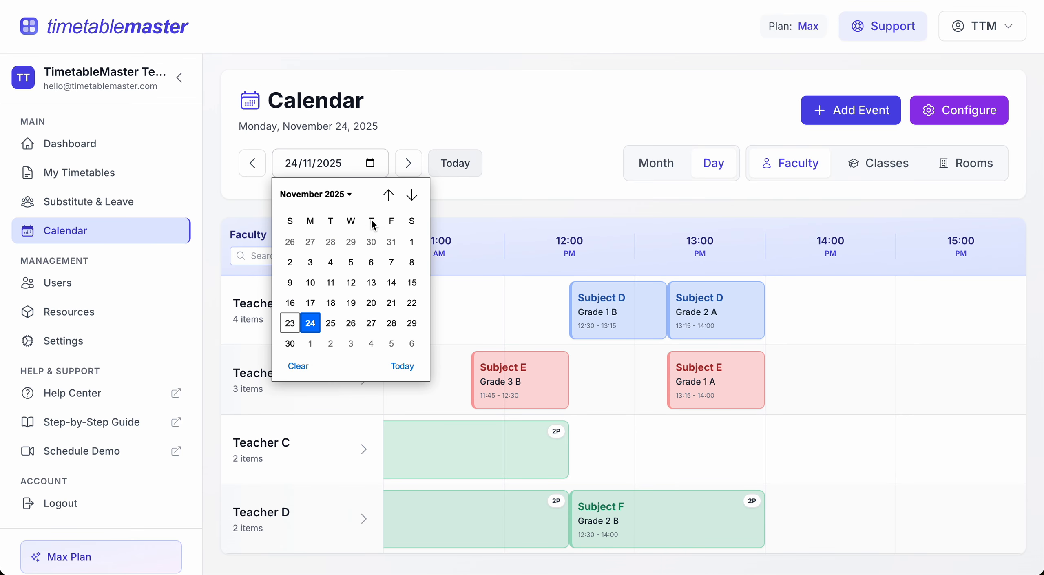
click(349, 323)
scroll(510, 390, down, 2)
scroll(708, 433, right, 9)
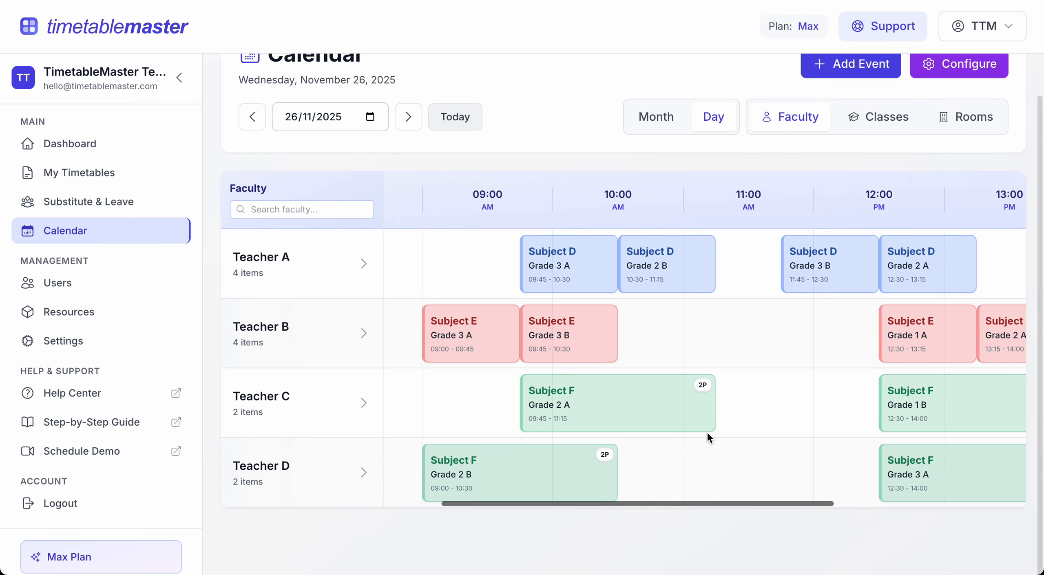
scroll(707, 433, left, 9)
scroll(707, 433, up, 2)
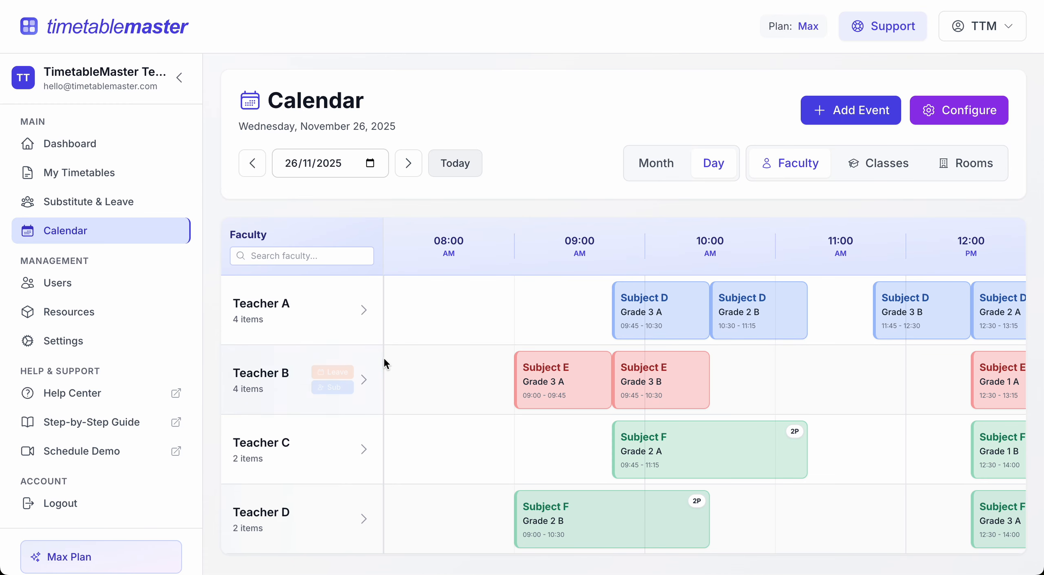
Look over the November 2025 month view, then return to the day view
click(648, 163)
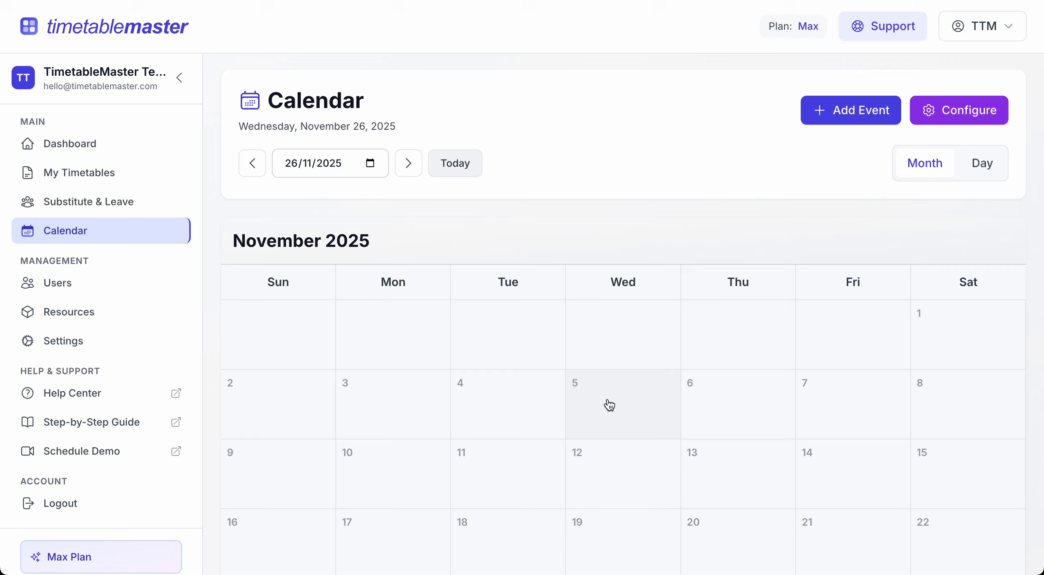
scroll(608, 403, down, 4)
scroll(616, 397, up, 4)
click(981, 162)
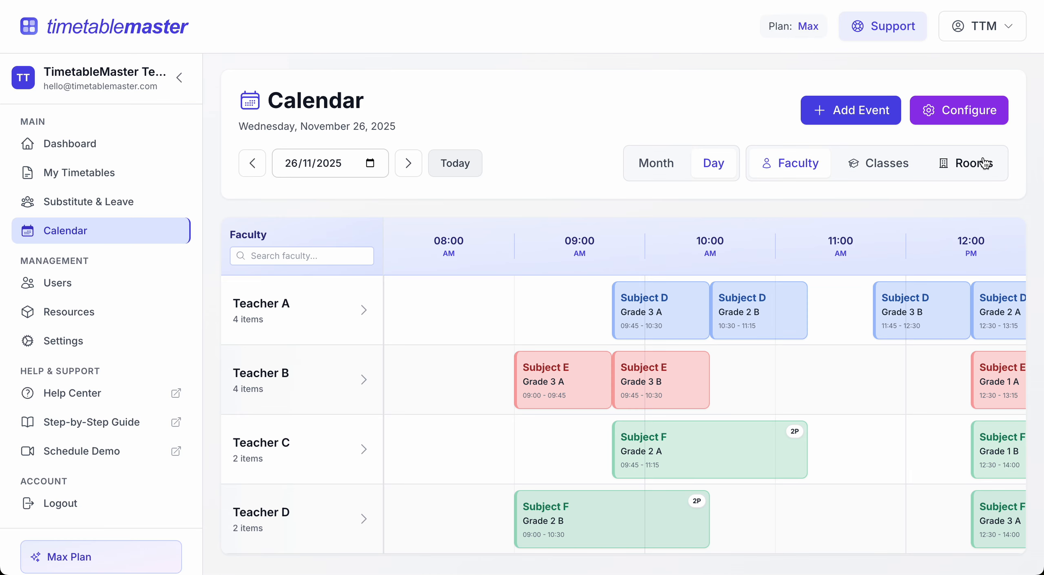
View the day's schedule by classes and by rooms, then return to the faculty schedule
click(855, 165)
click(963, 169)
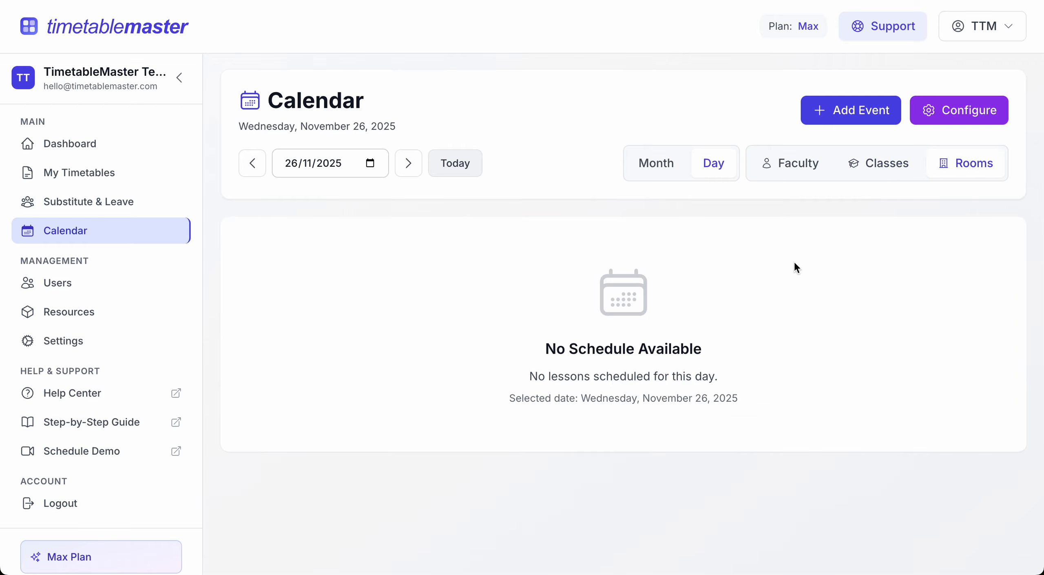
click(792, 166)
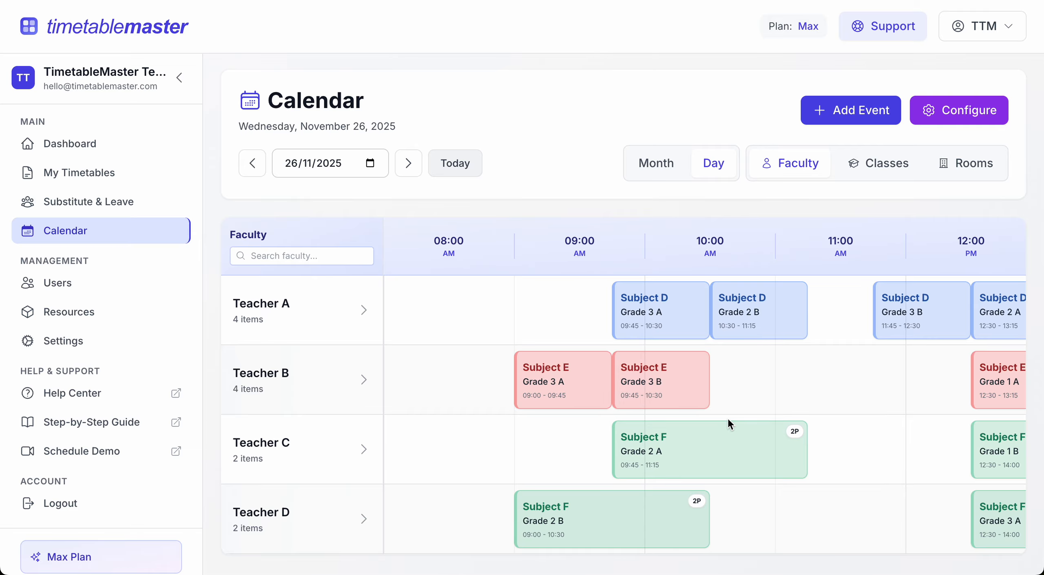
scroll(443, 346, down, 1)
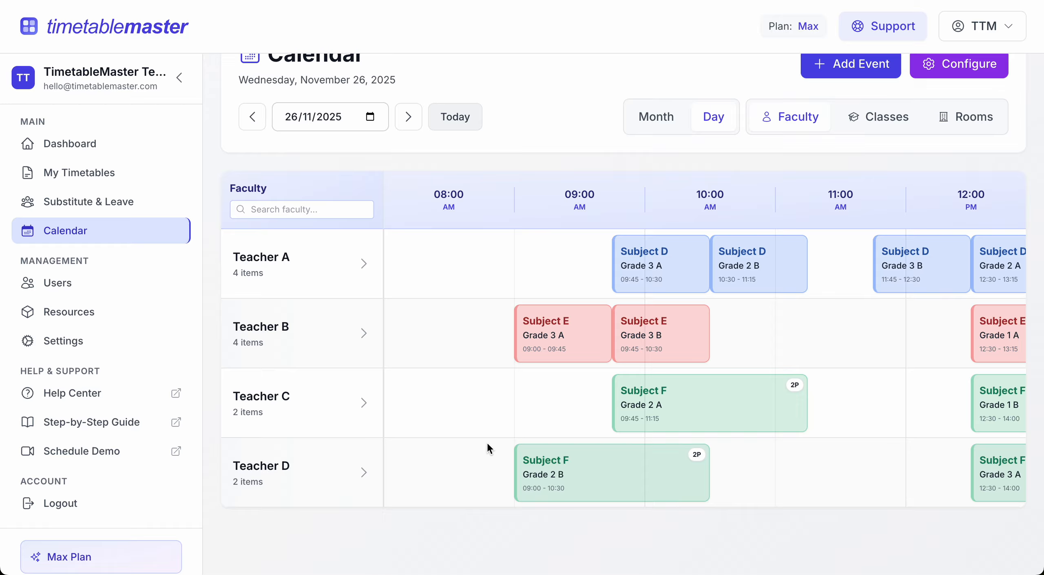
mouse_move(380, 289)
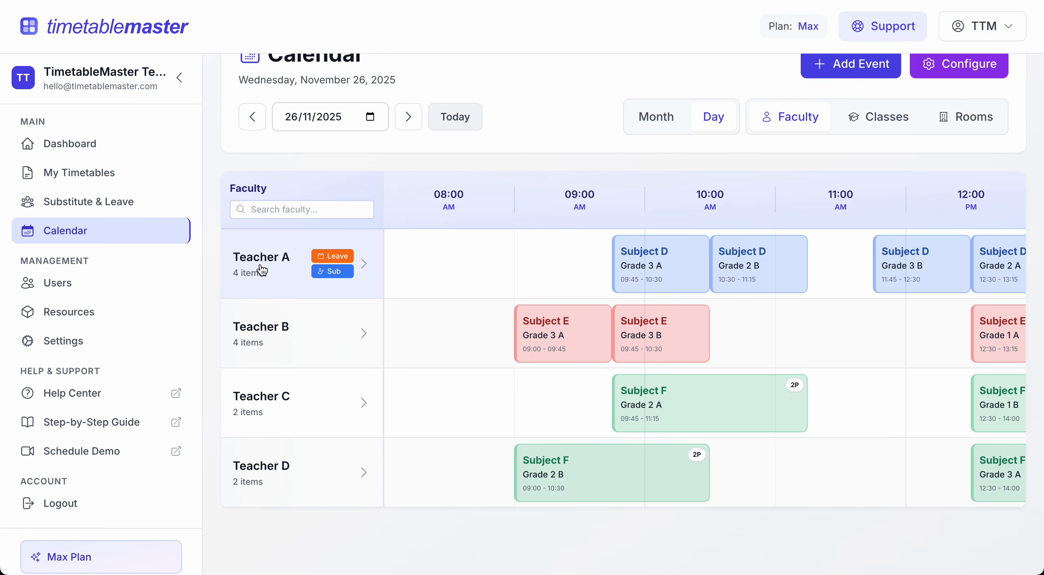
scroll(305, 103, up, 1)
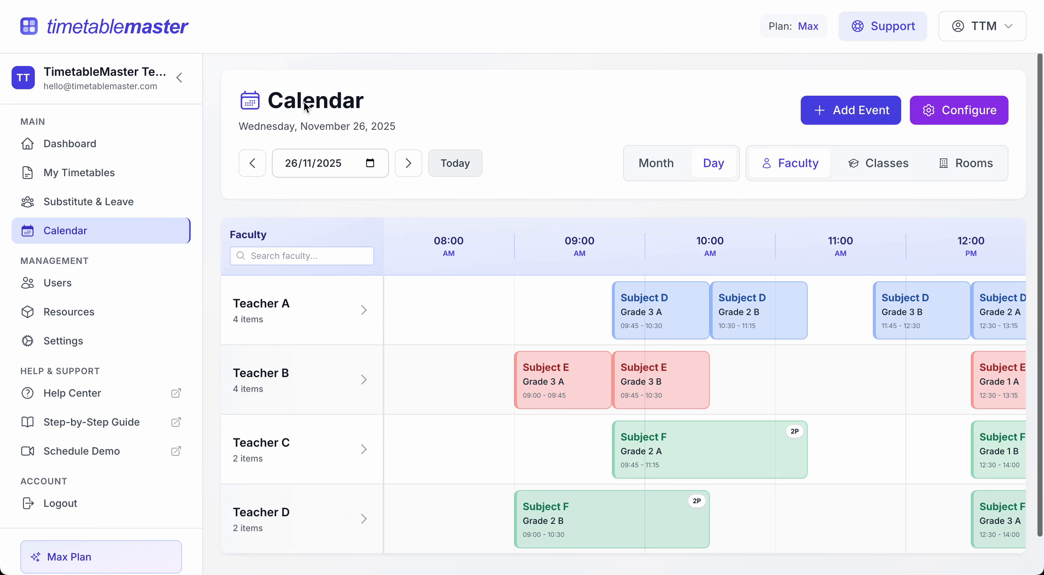
Open Teacher A's daily schedule for November 26 and review the listed periods
mouse_move(275, 303)
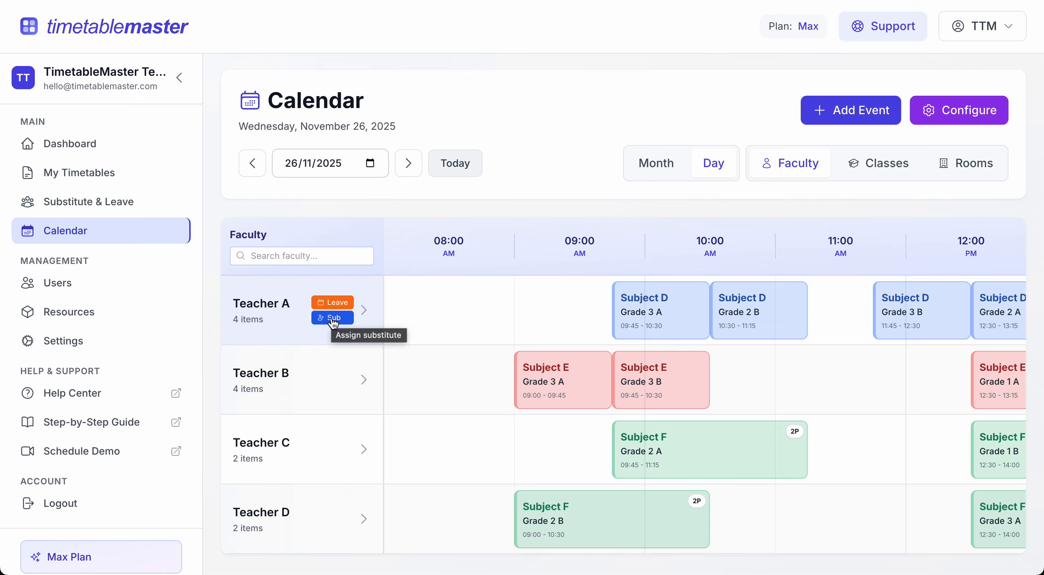
click(257, 310)
scroll(455, 436, down, 5)
scroll(456, 439, up, 5)
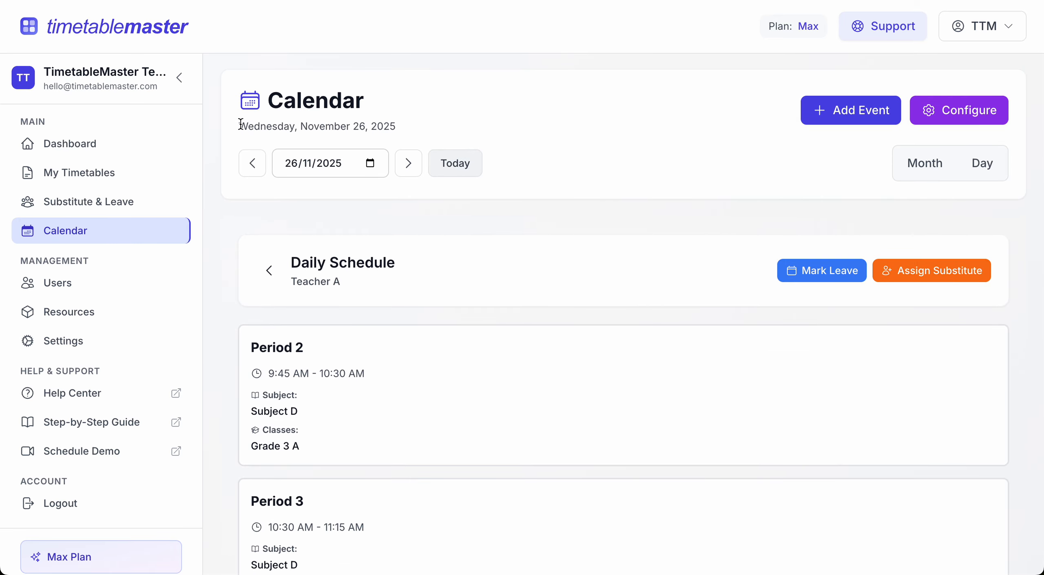
scroll(402, 432, down, 5)
scroll(403, 432, up, 5)
Mark a full-day Casual Leave for Teacher A on 26/11/2025
click(831, 278)
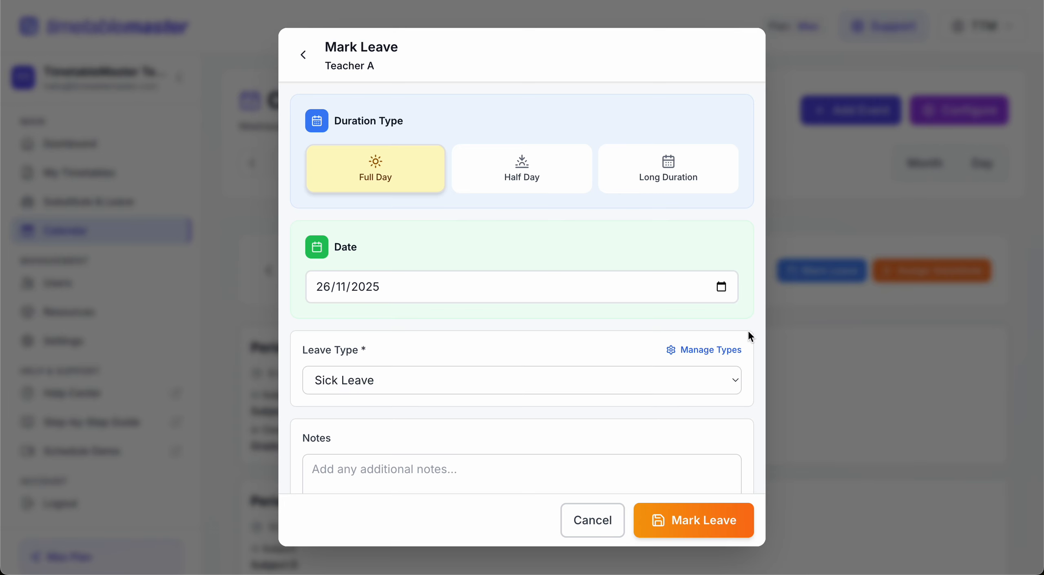
scroll(487, 270, down, 2)
scroll(448, 220, up, 2)
scroll(423, 334, down, 2)
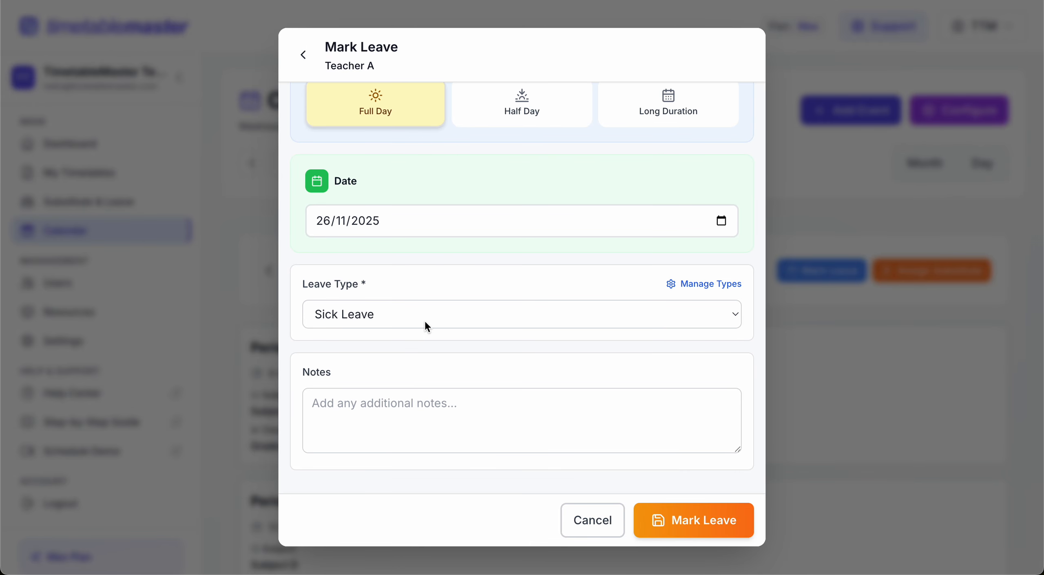
click(424, 320)
click(379, 331)
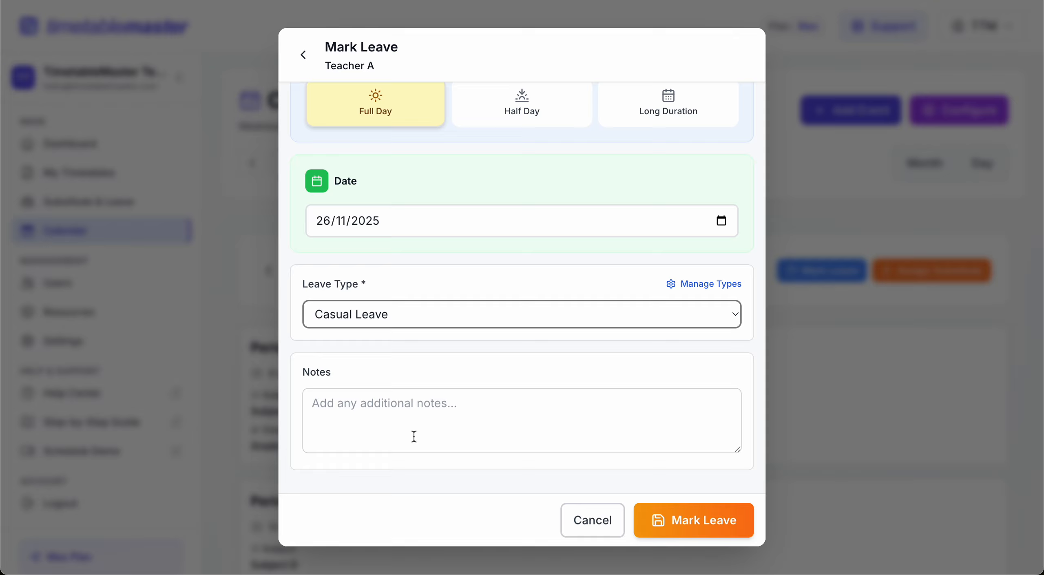
click(689, 526)
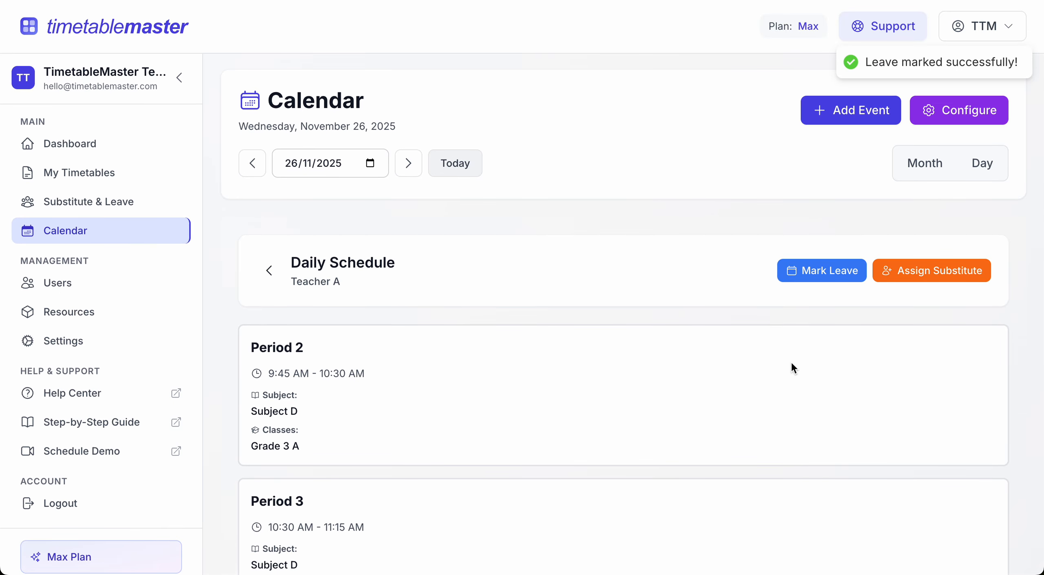
Open the substitute assignment page for Teacher A
click(939, 271)
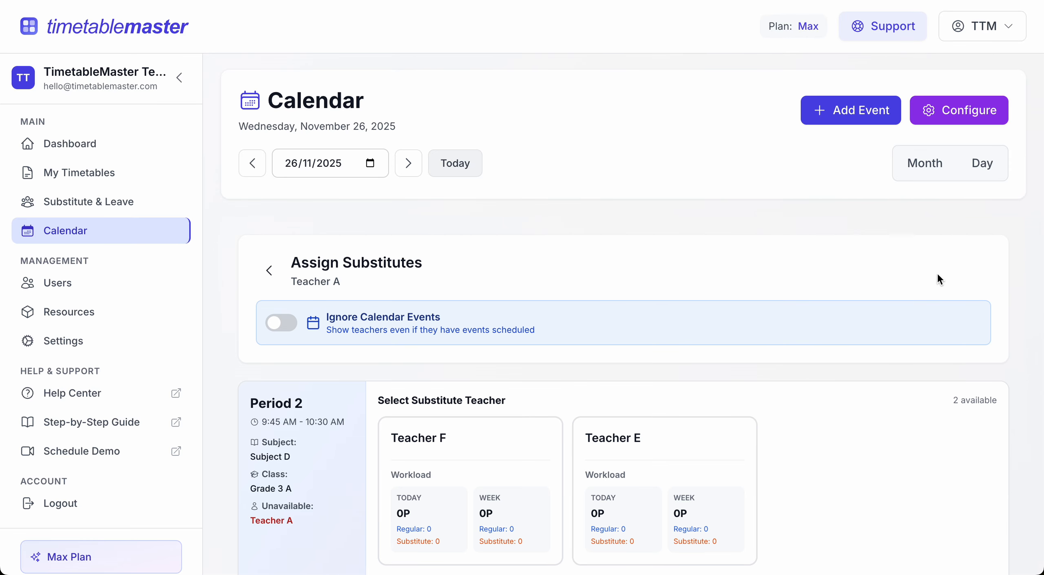
scroll(798, 389, down, 6)
scroll(798, 389, up, 6)
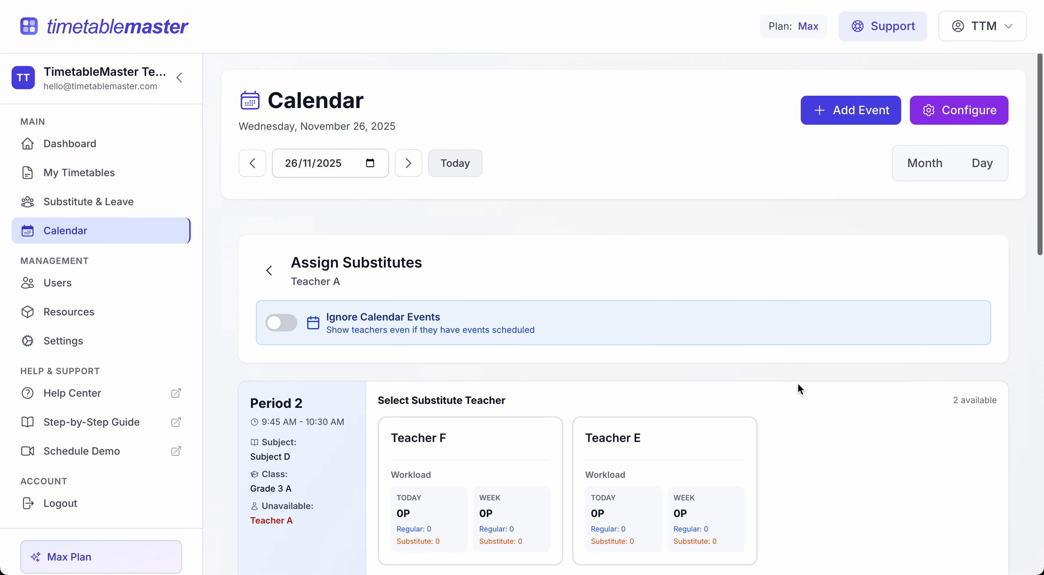
Examine the available substitute teachers and their workloads for Periods 2 to 5, including Period 2's class
scroll(540, 331, down, 4)
scroll(542, 331, up, 2)
scroll(541, 329, up, 2)
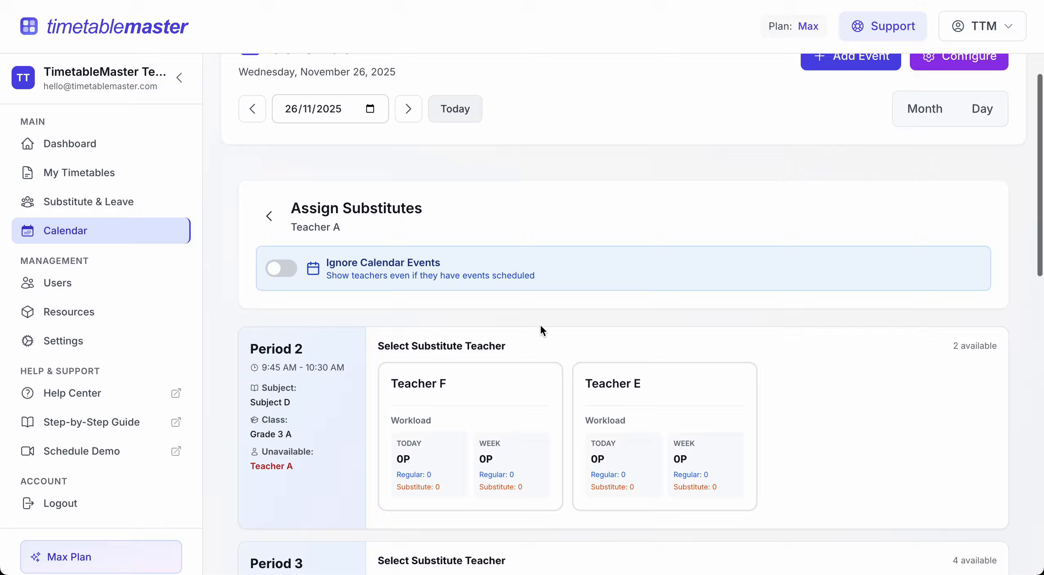
scroll(541, 329, down, 8)
scroll(542, 331, up, 3)
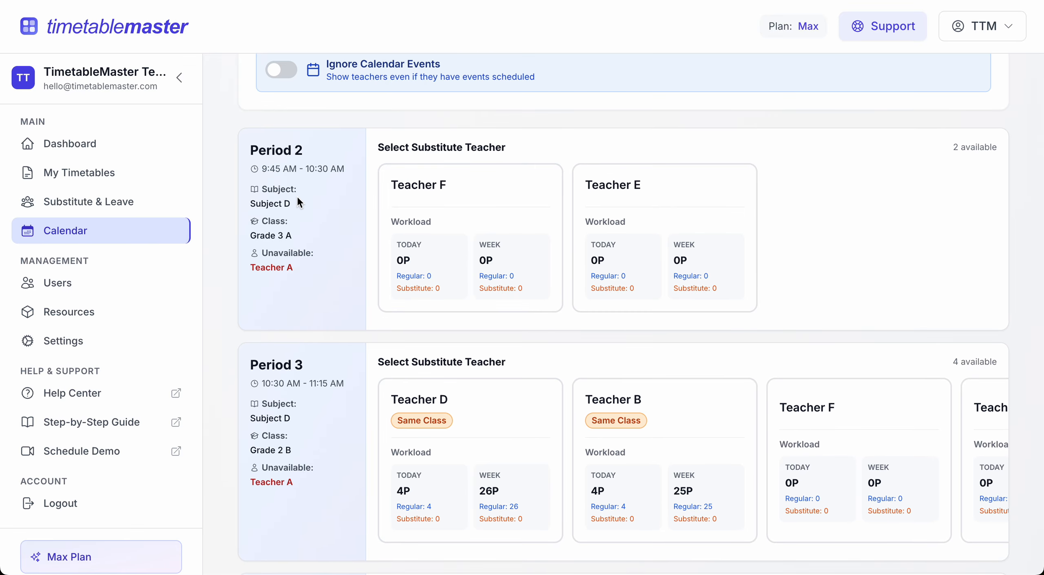
scroll(381, 354, down, 5)
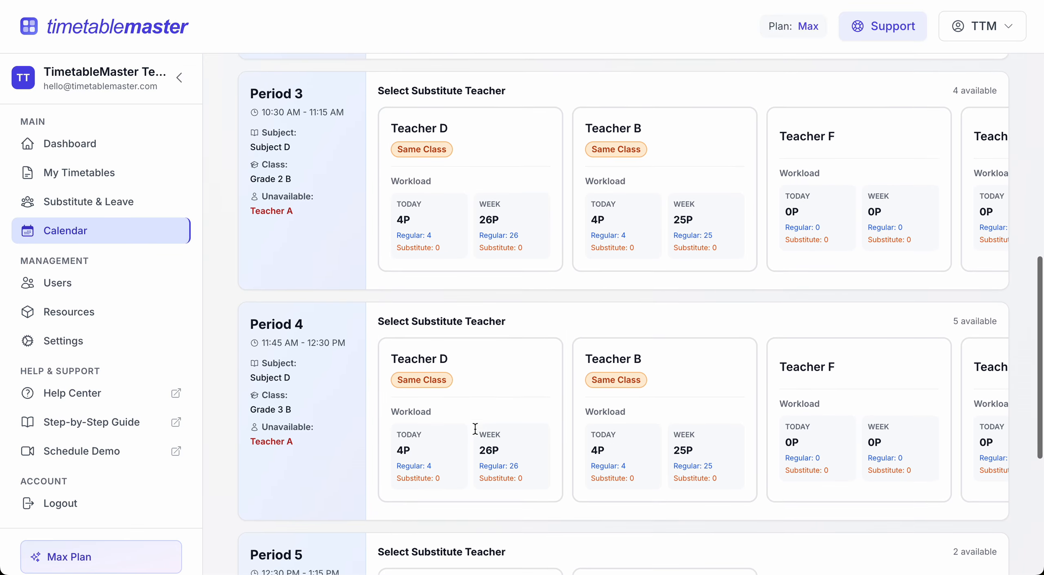
scroll(475, 429, down, 4)
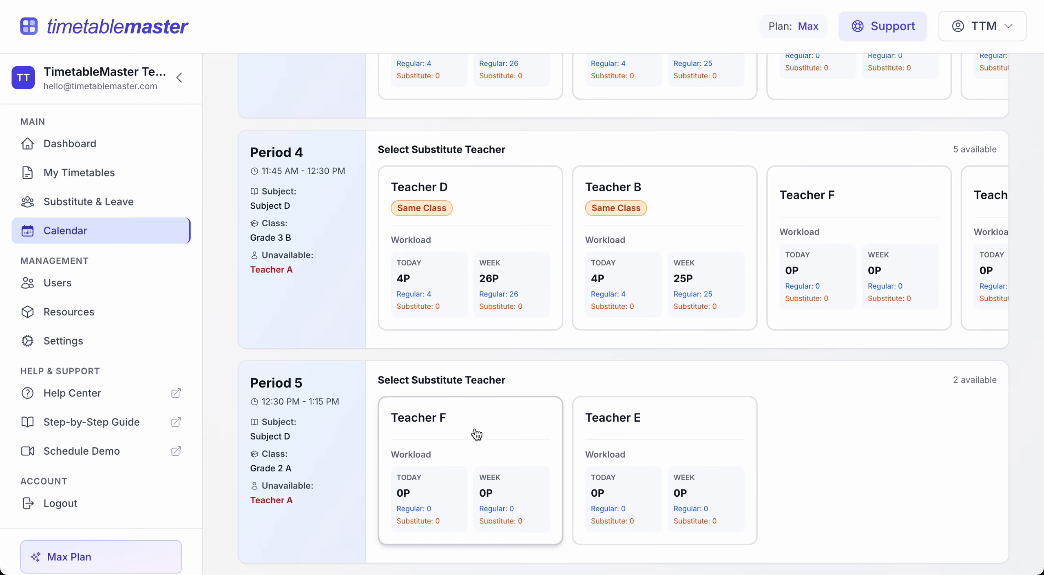
scroll(575, 433, up, 5)
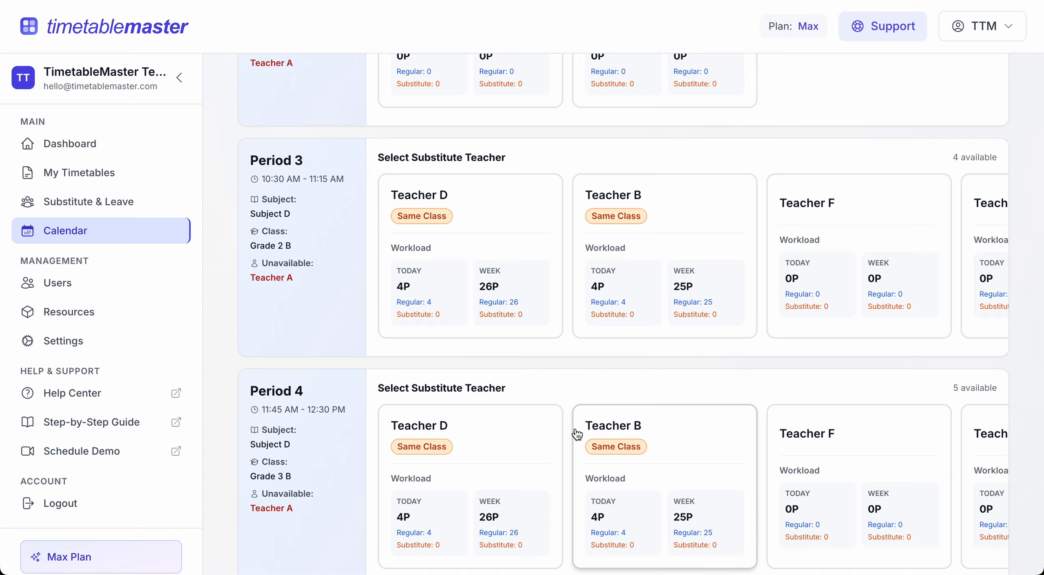
scroll(576, 435, up, 5)
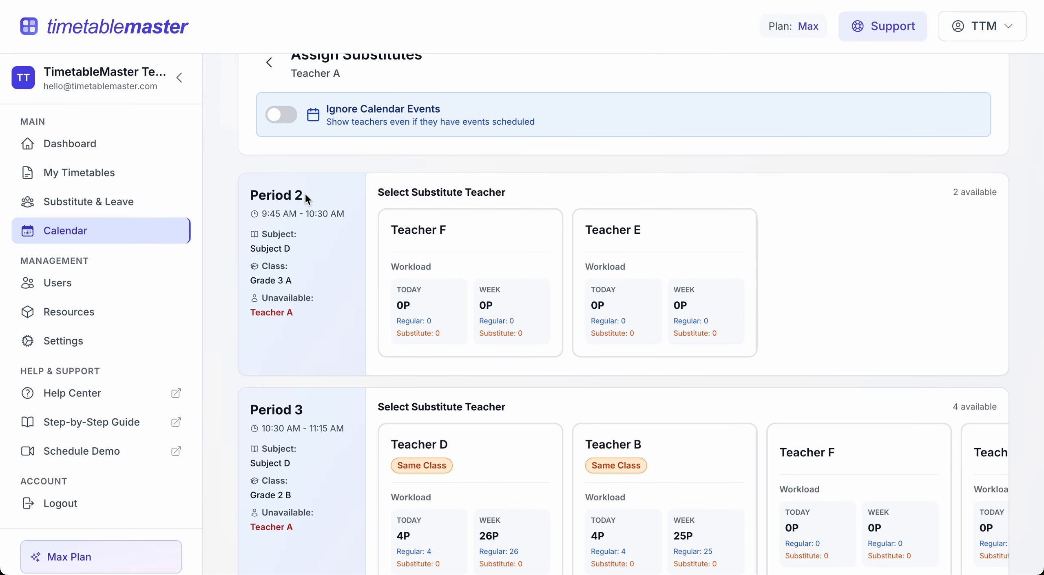
drag(305, 195, 243, 194)
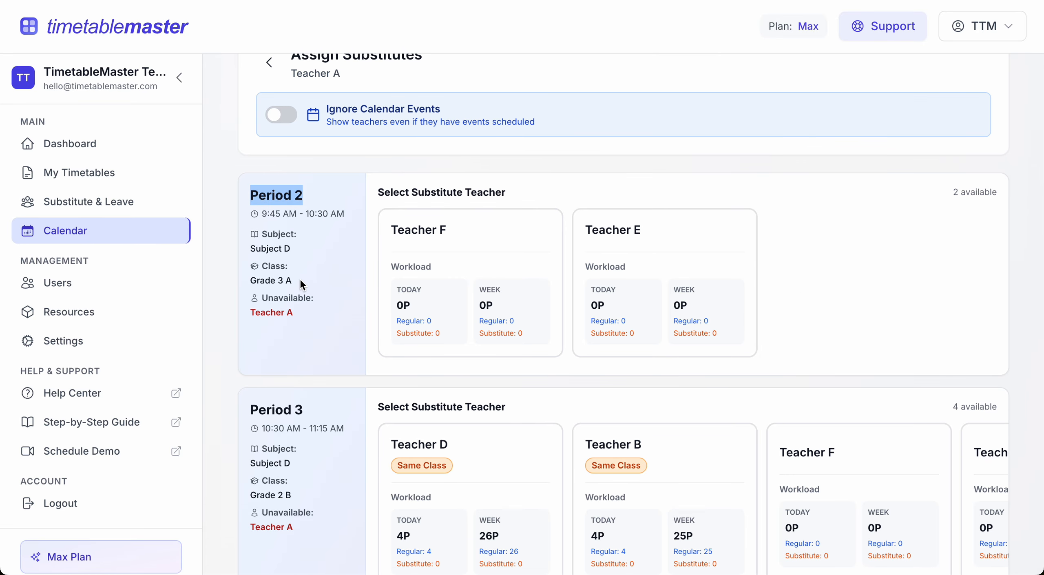
drag(292, 280, 247, 279)
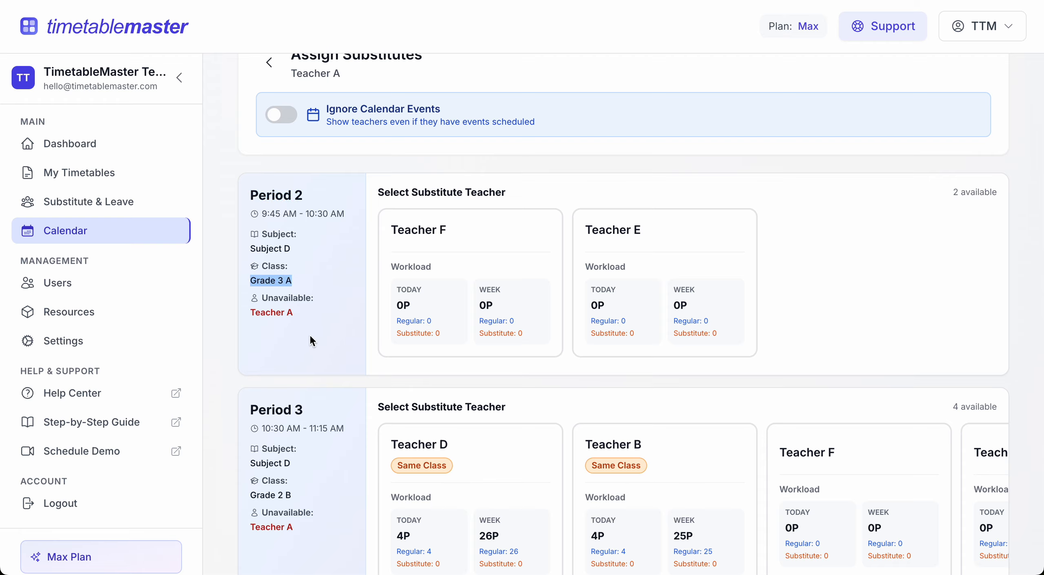
Select Teacher F as the substitute for Period 2 and Teacher D for Period 3
click(476, 243)
scroll(534, 375, down, 5)
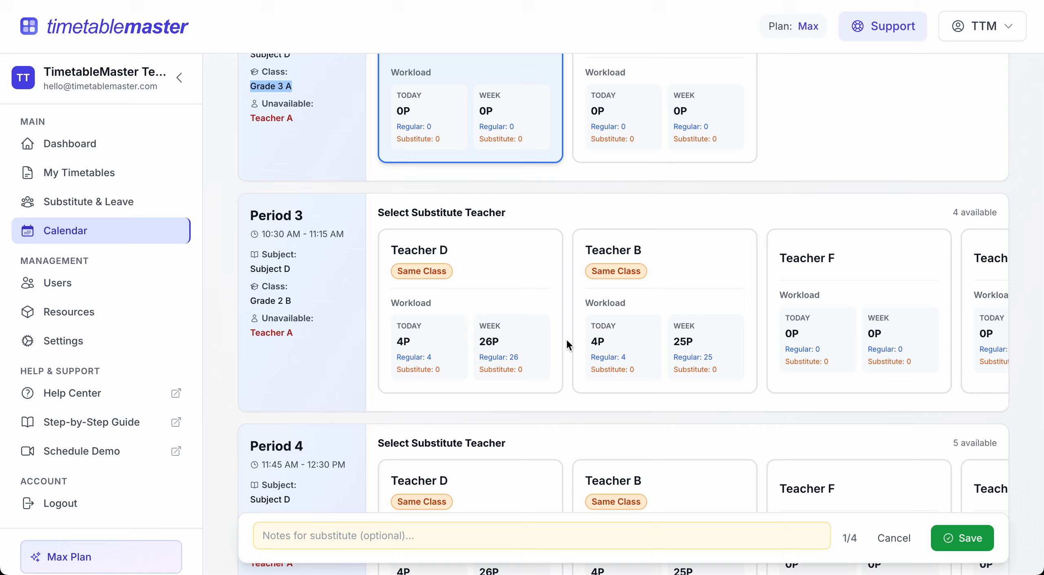
click(522, 281)
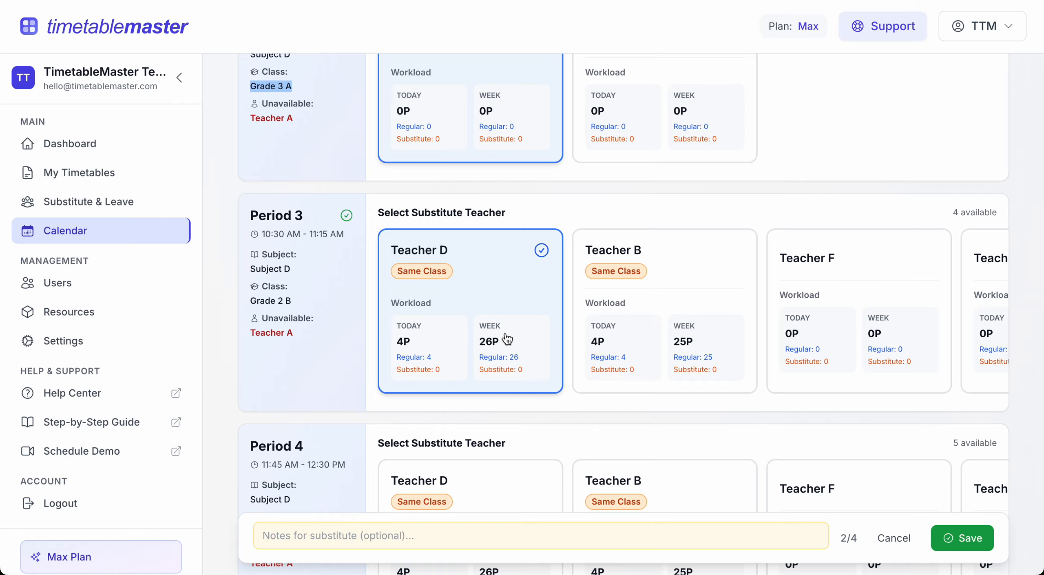
Add the substitute note "Teacher is on leave" and save the substitute assignments
scroll(507, 339, down, 10)
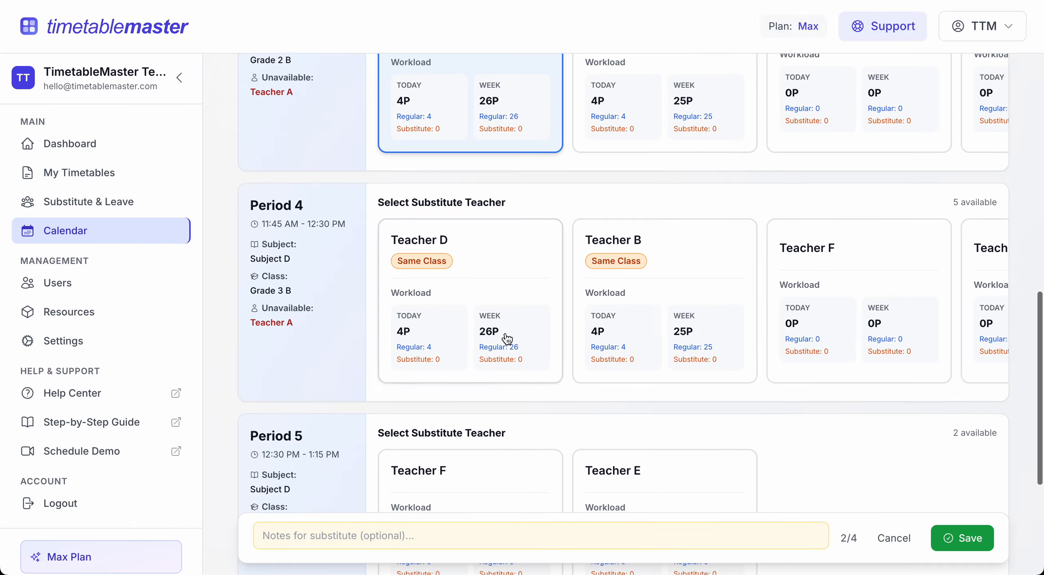
scroll(582, 338, up, 3)
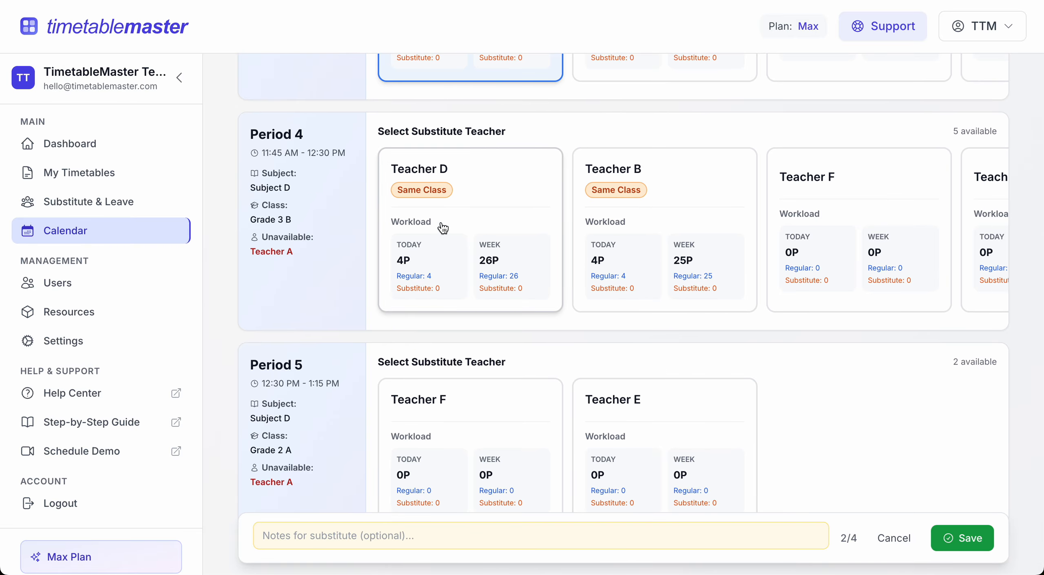
scroll(377, 368, down, 4)
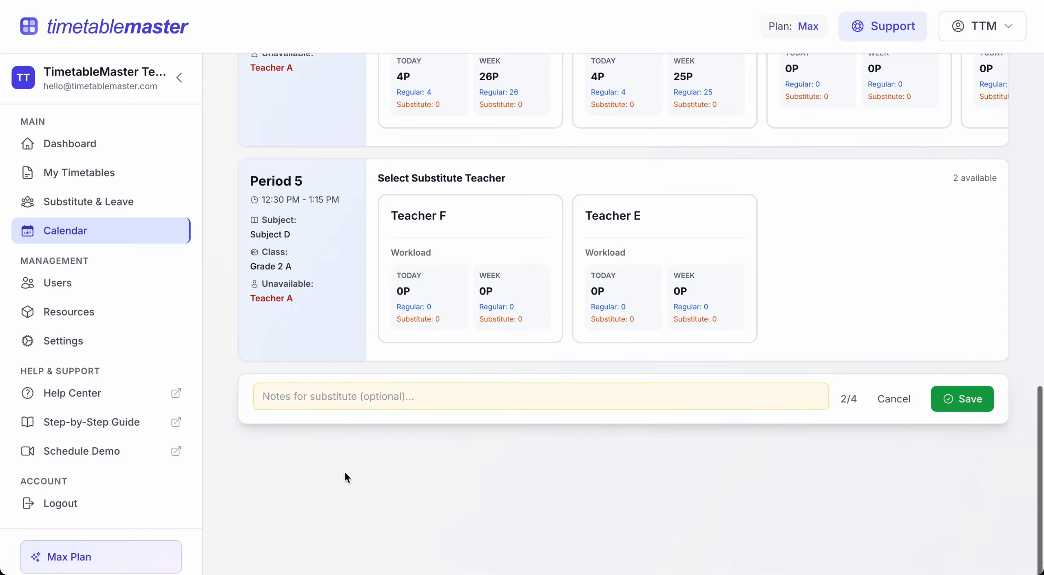
click(409, 396)
text(Teacher is on leave)
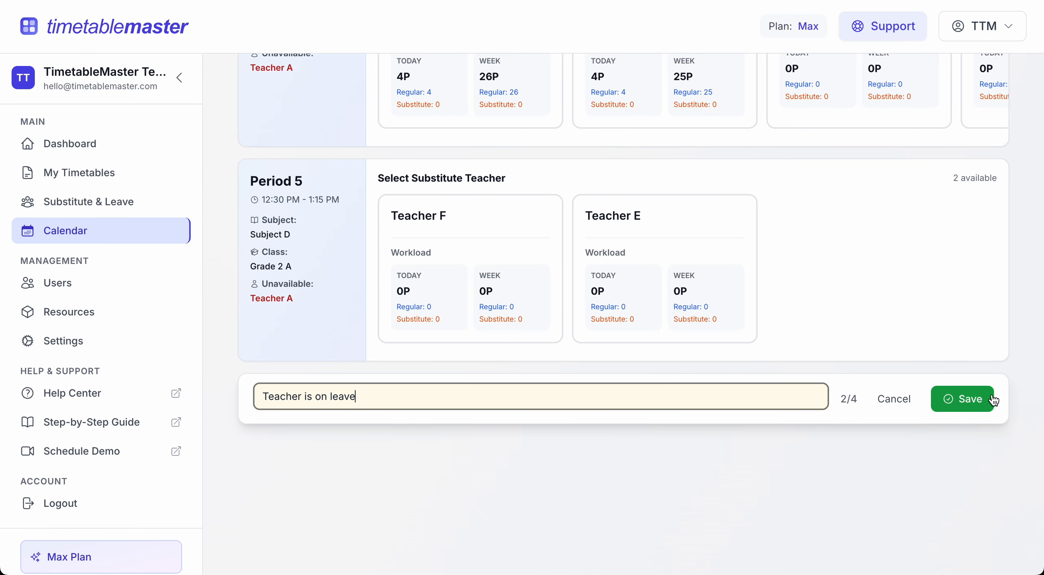
click(993, 399)
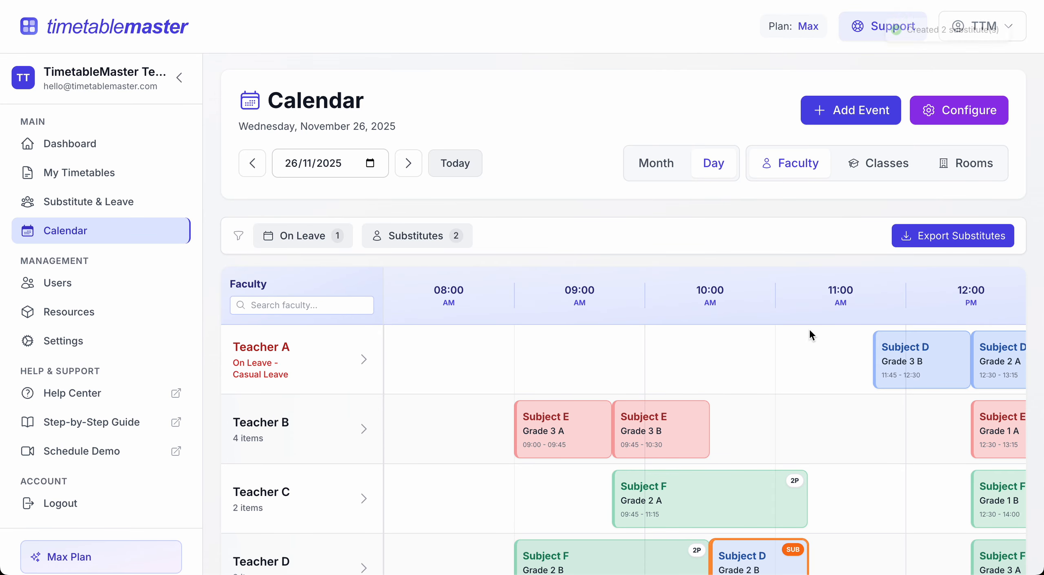
Examine the November 26 faculty day schedule, including the details of Teacher D's substitute assignment for Grade 2 B
scroll(807, 339, down, 3)
scroll(673, 402, up, 3)
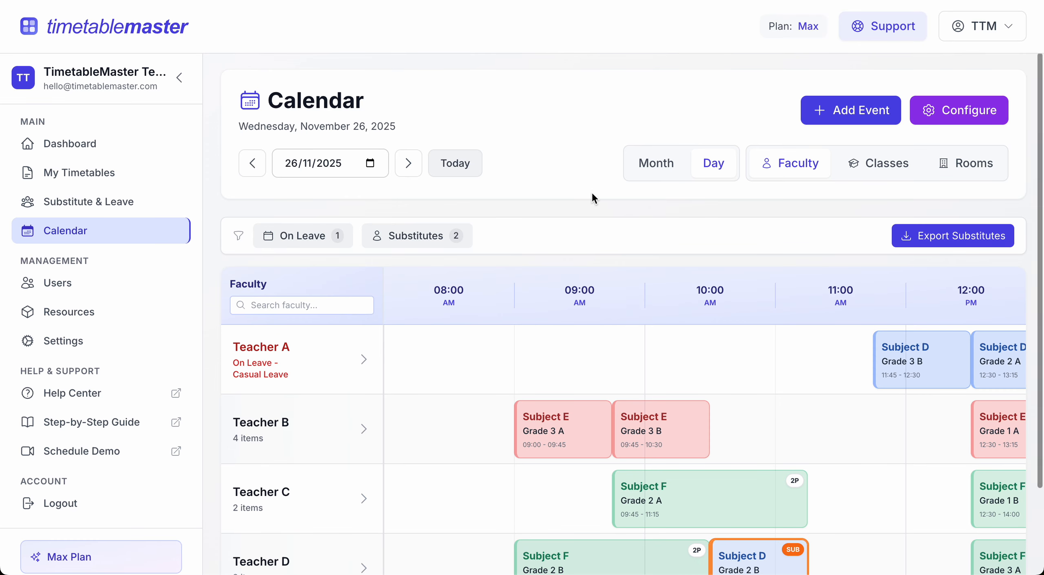
mouse_move(319, 373)
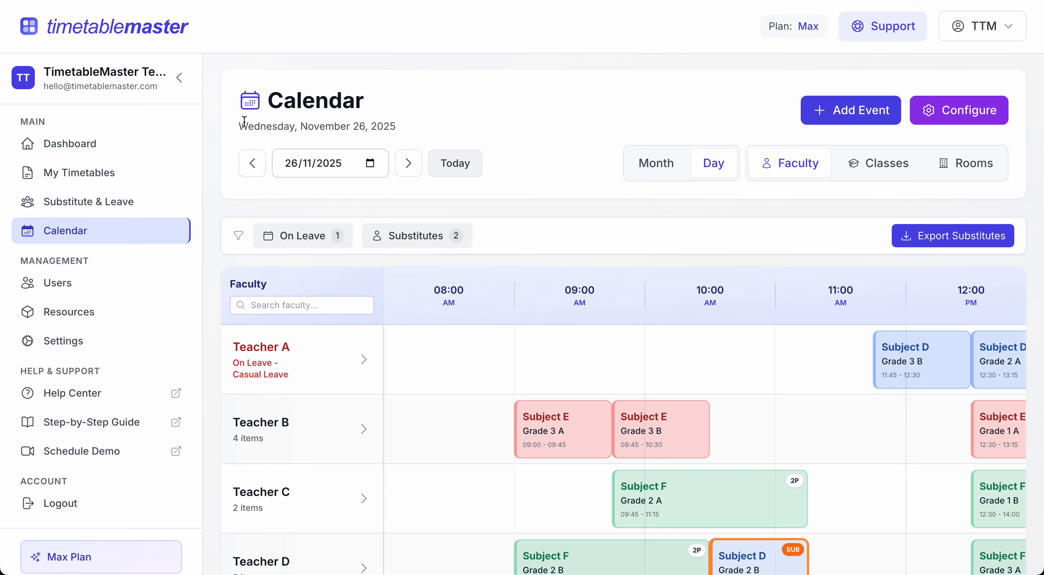
drag(243, 122, 333, 127)
scroll(648, 391, right, 3)
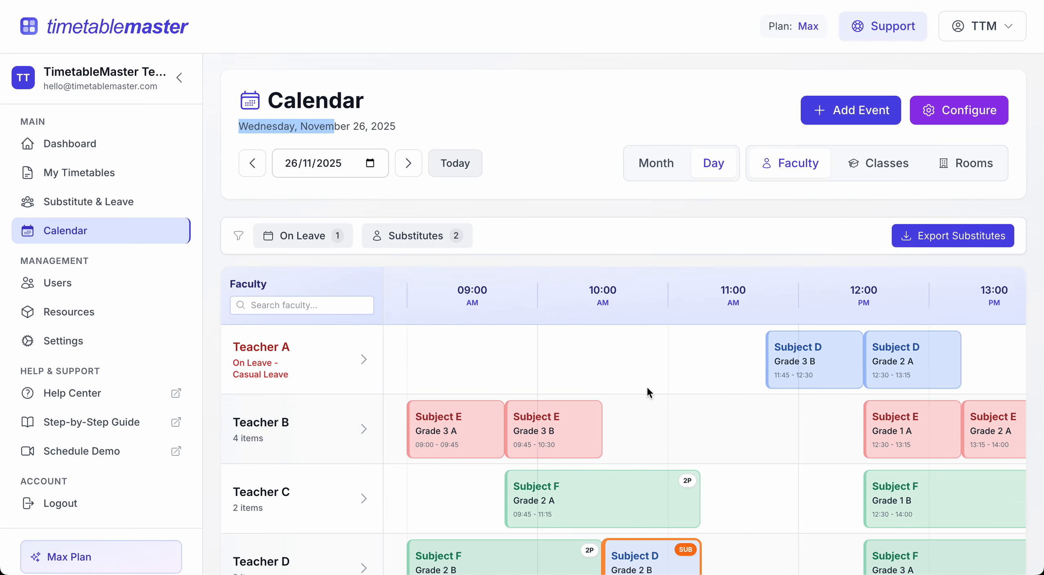
scroll(592, 360, left, 3)
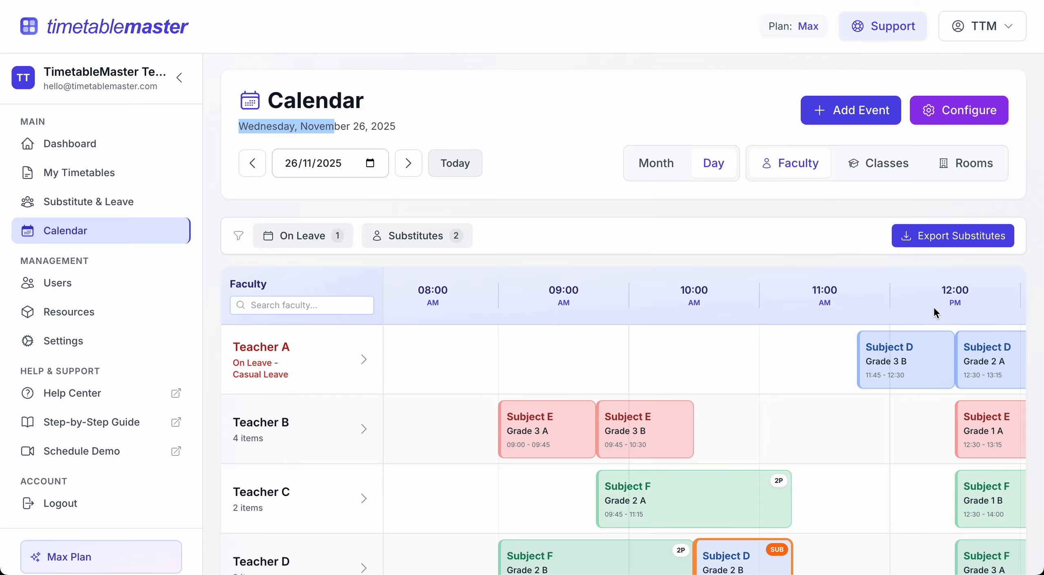
scroll(897, 367, down, 3)
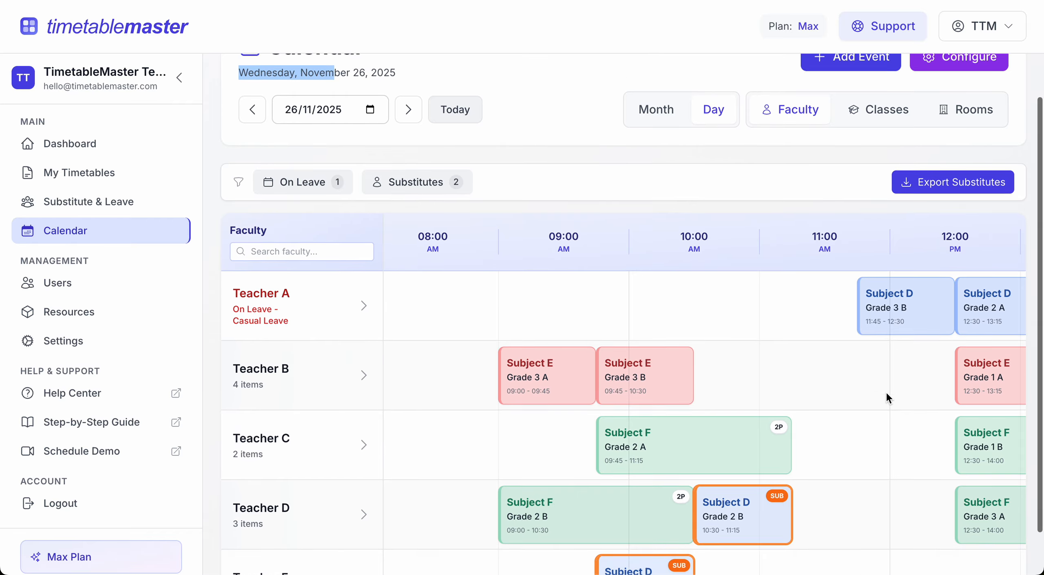
mouse_move(731, 463)
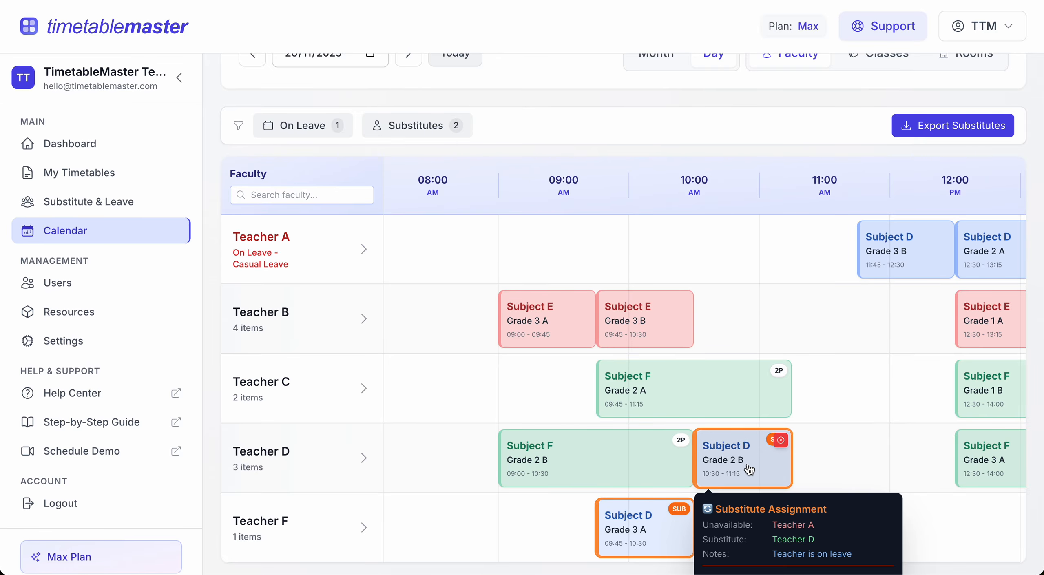
scroll(744, 457, down, 1)
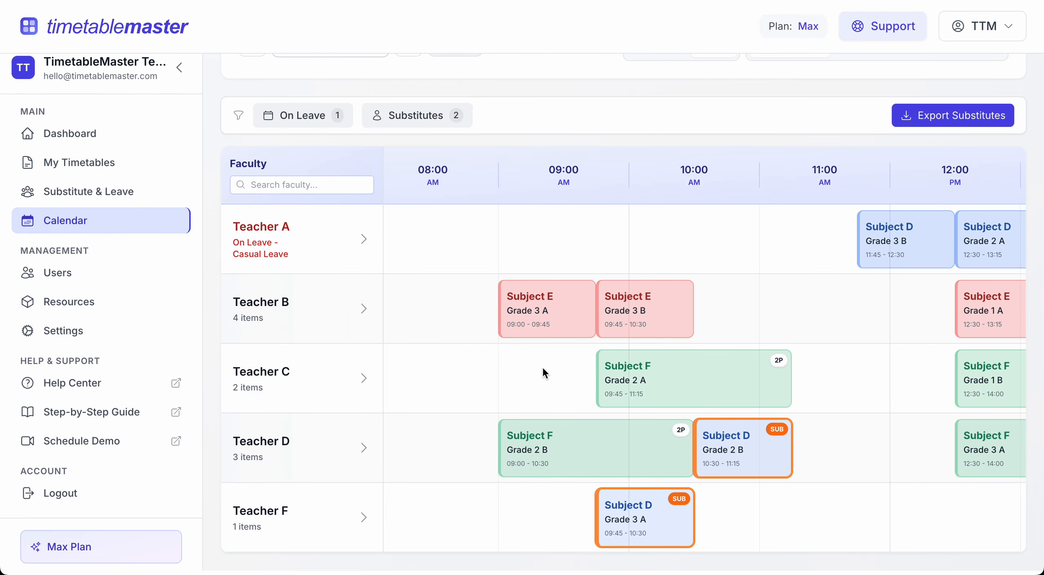
Jump the calendar to today's date, advance day by day to November 26, 2025, and review the faculty schedule
scroll(405, 328, up, 3)
click(458, 157)
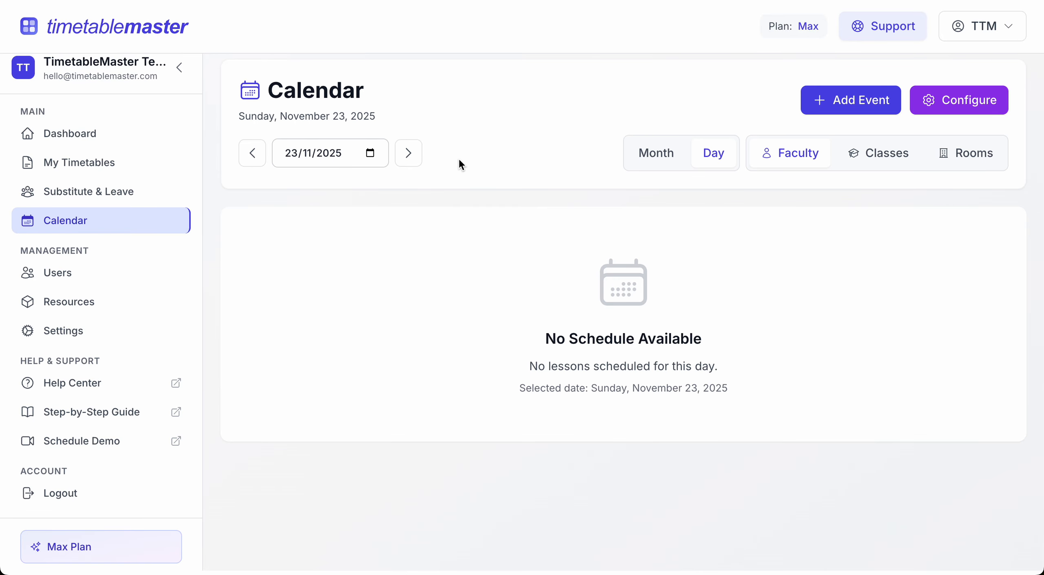
click(412, 161)
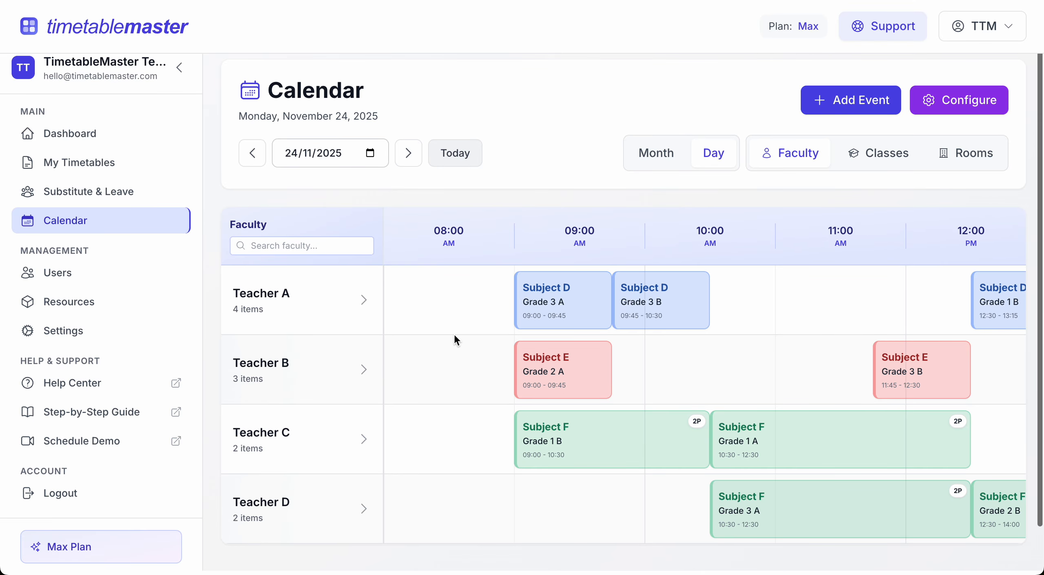
click(410, 164)
click(417, 160)
scroll(468, 267, down, 3)
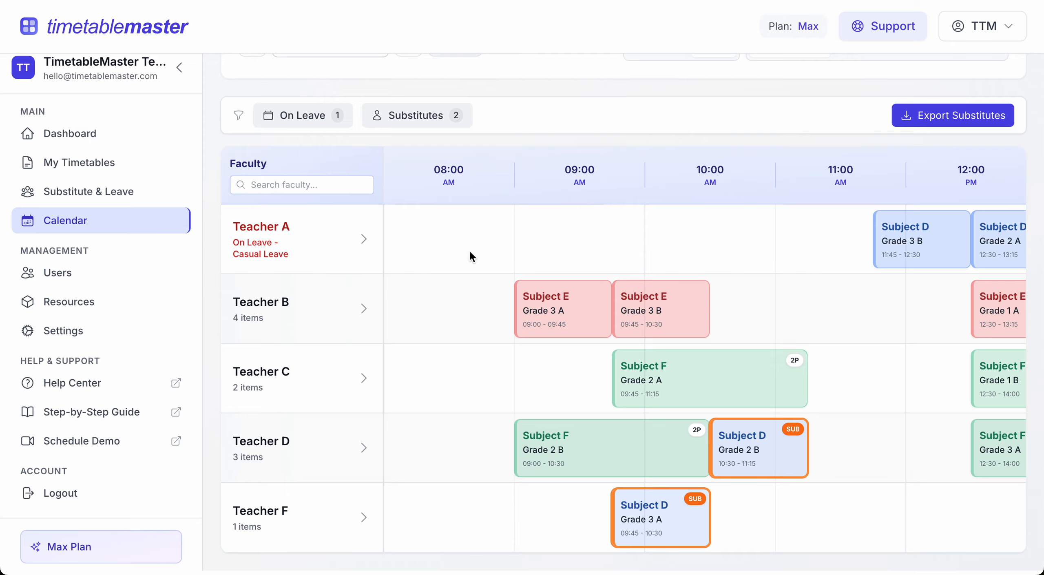
scroll(624, 459, up, 2)
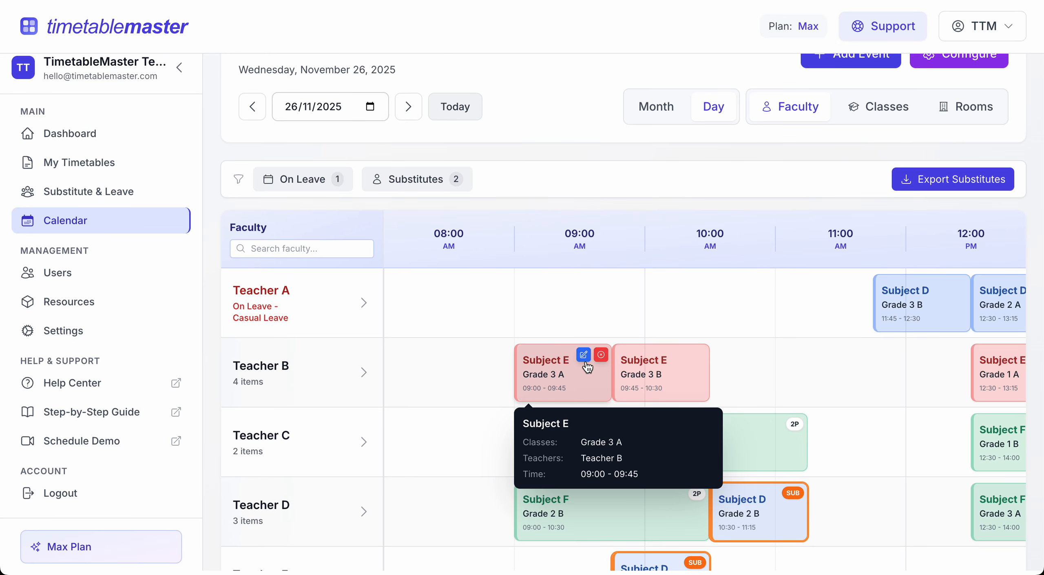
scroll(591, 366, up, 1)
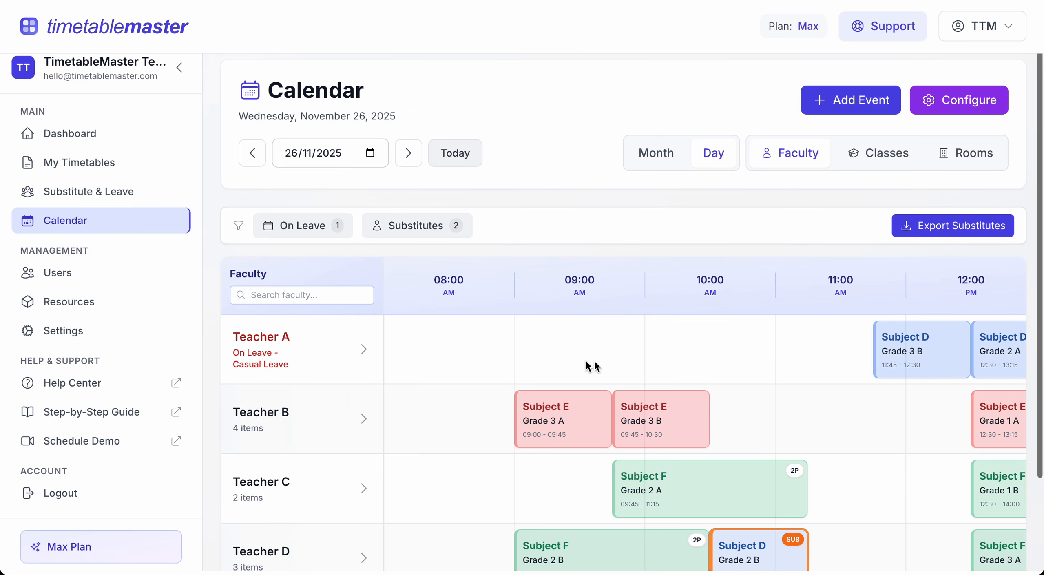
Filter the day schedule by teachers on leave and by substitutes in turn, clearing each filter after viewing
click(309, 229)
click(318, 231)
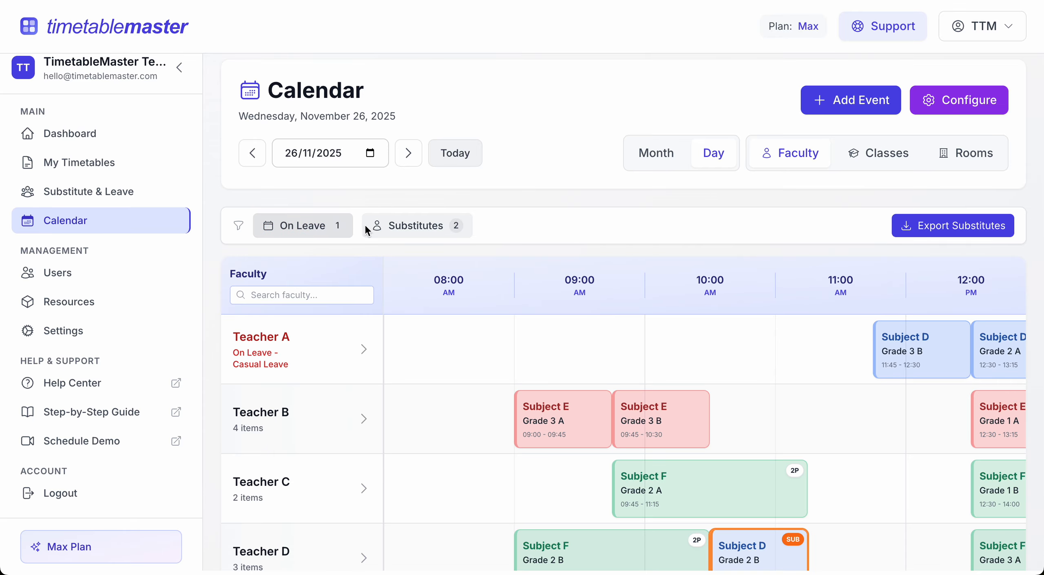
click(420, 227)
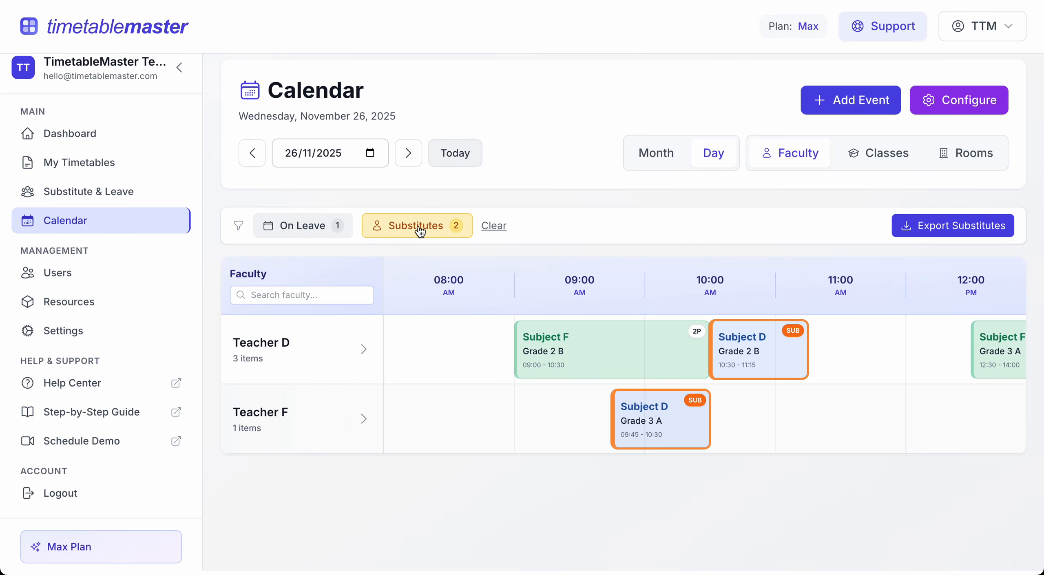
click(487, 227)
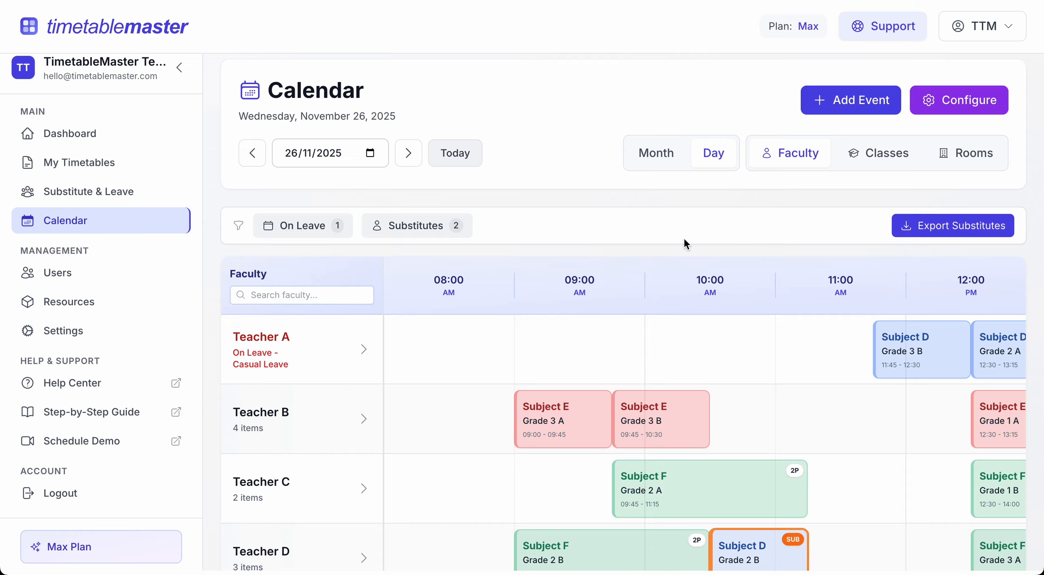
Export the substitute schedule as substitute-calendar-2025-11-26 to the Downloads folder and open the PDF
click(964, 226)
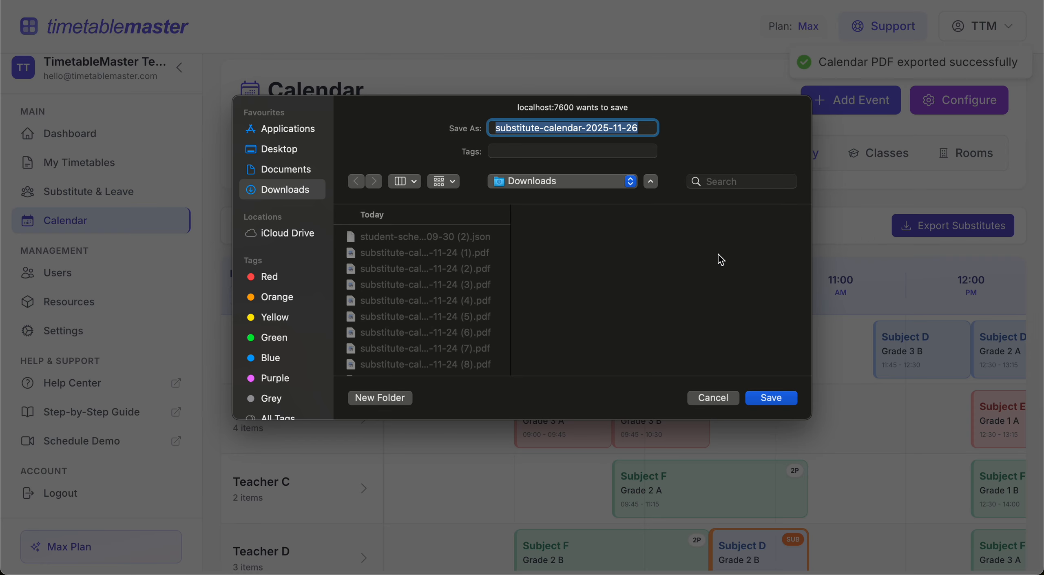
click(774, 399)
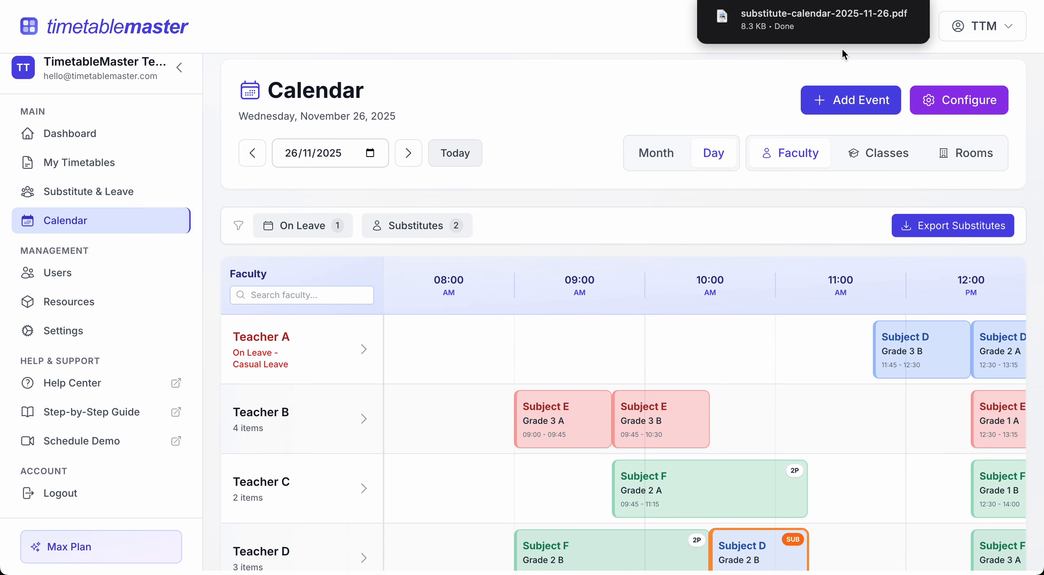
click(871, 35)
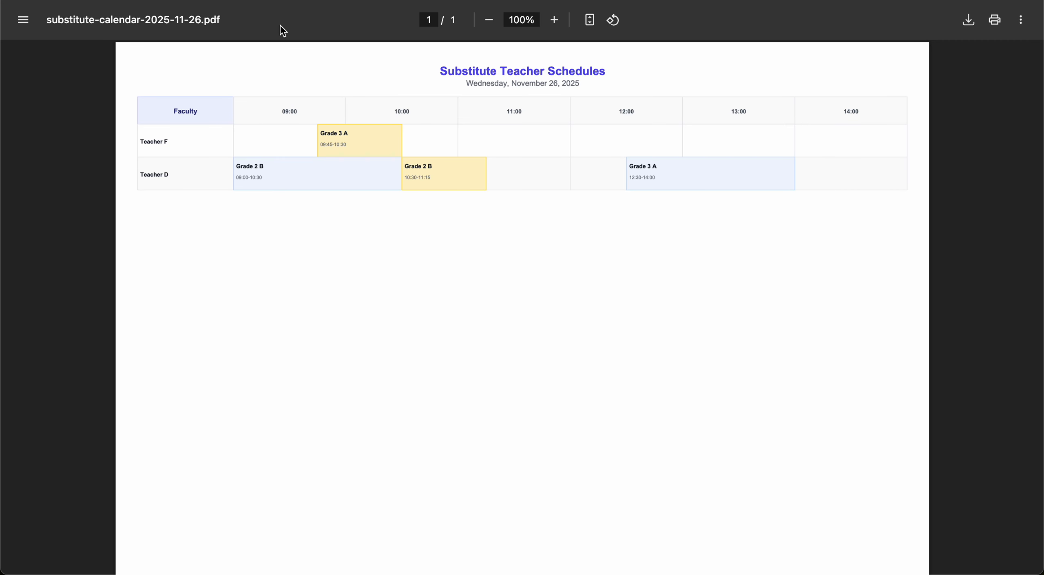